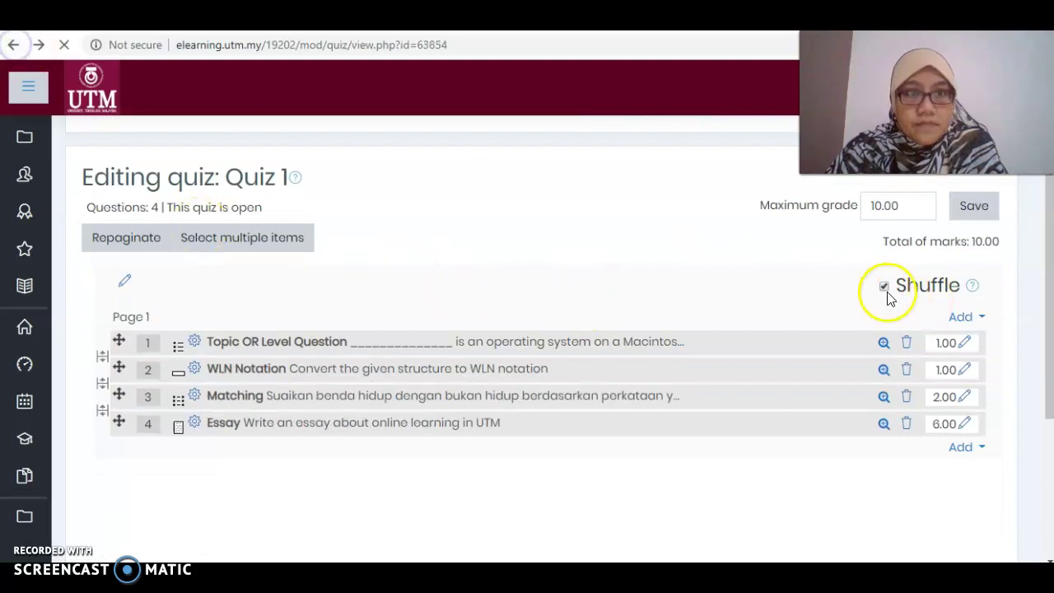
Step: Open the question bank's export page for Quiz 1
scroll(903, 314, up, 1)
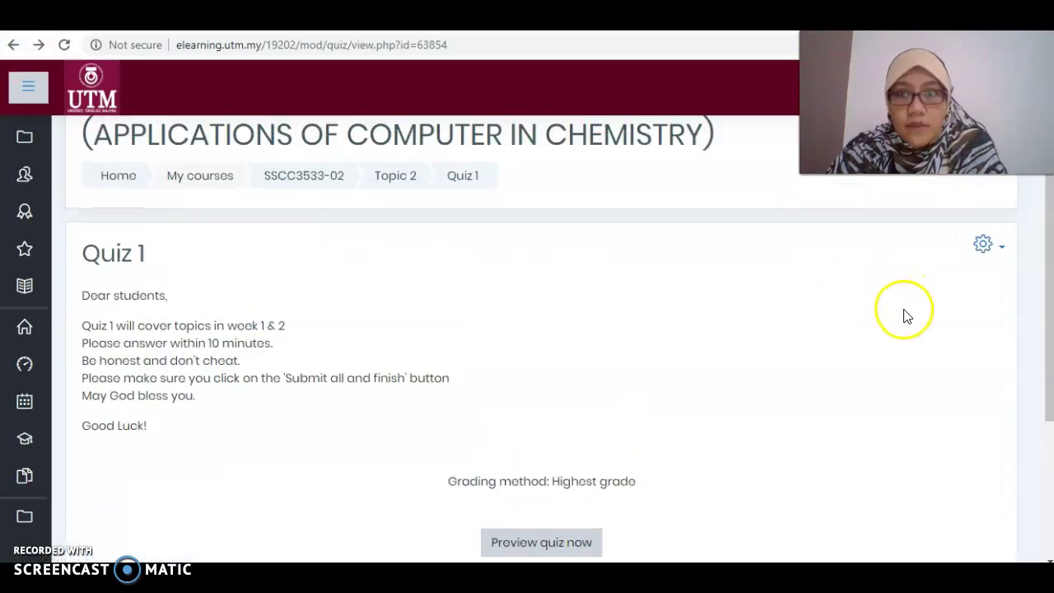
click(985, 245)
scroll(922, 348, down, 3)
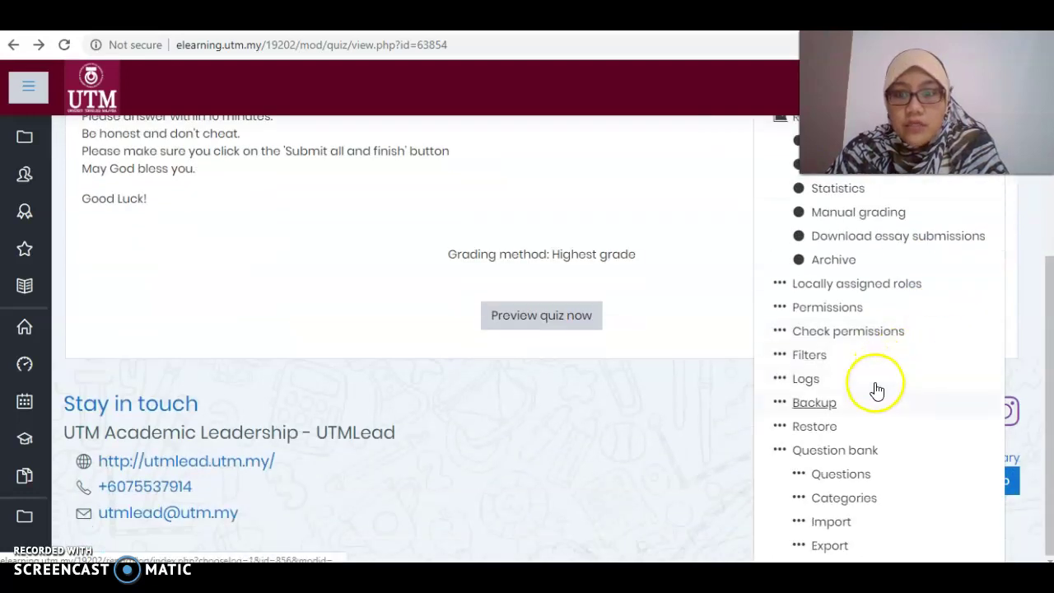
scroll(889, 370, up, 3)
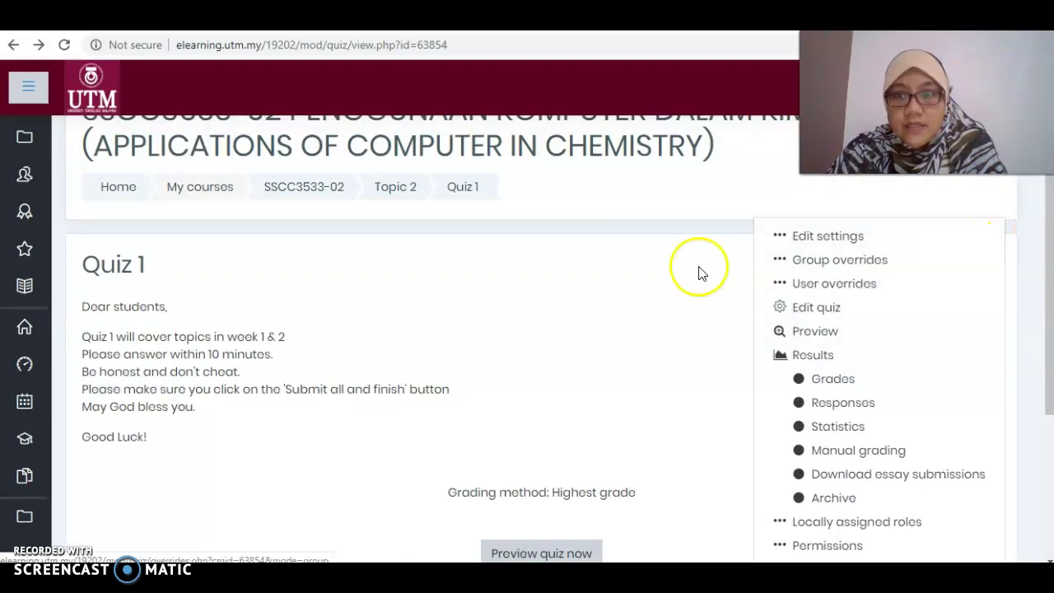
click(658, 272)
click(980, 261)
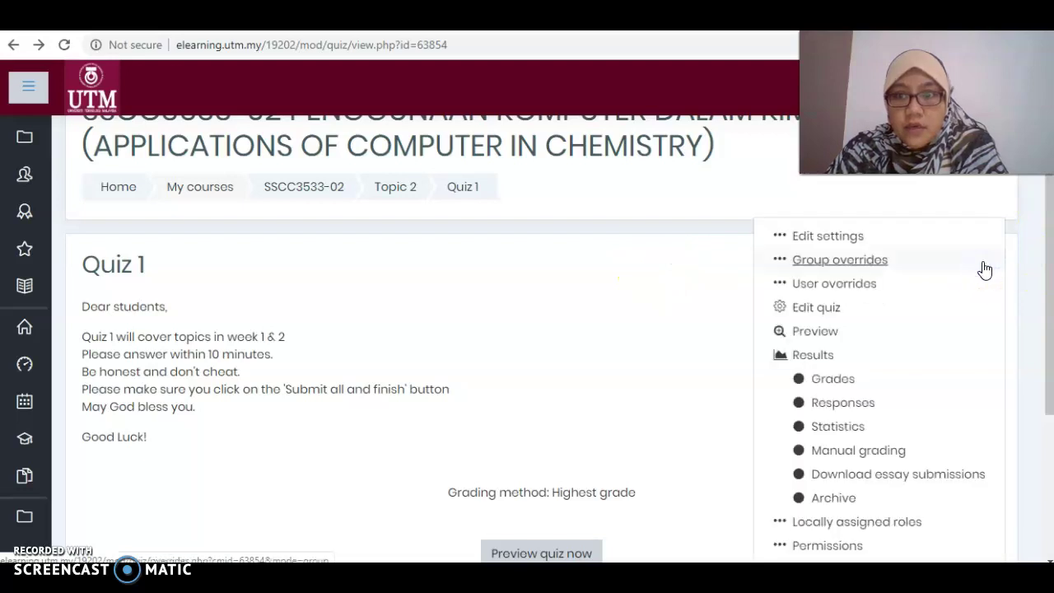
scroll(976, 276, down, 3)
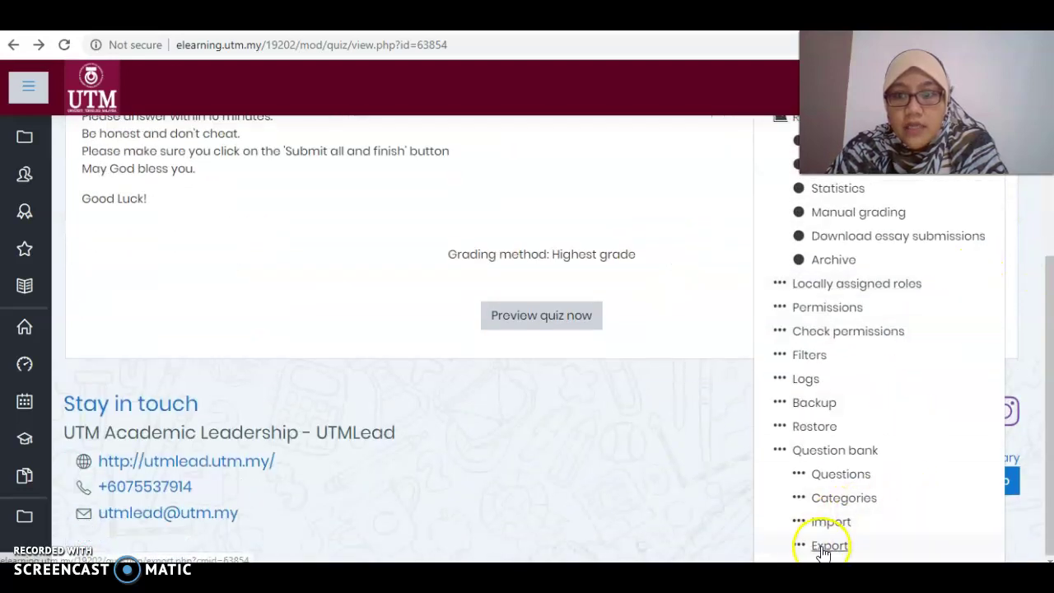
click(827, 546)
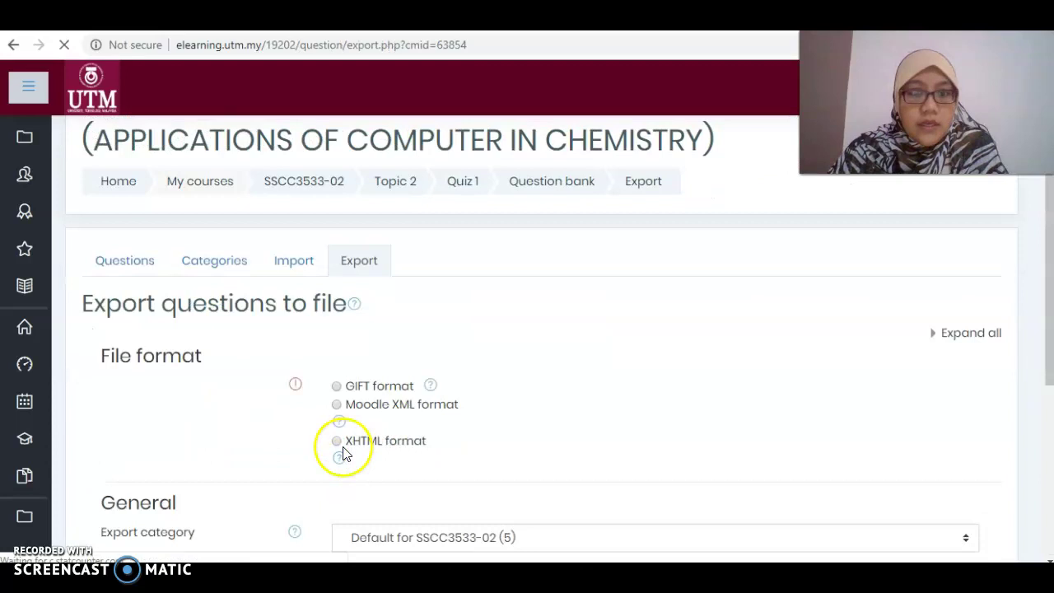
Step: Export the questions of the category Default for SSCC3533-02 in Moodle XML format, with category and context written to the file
scroll(394, 387, down, 2)
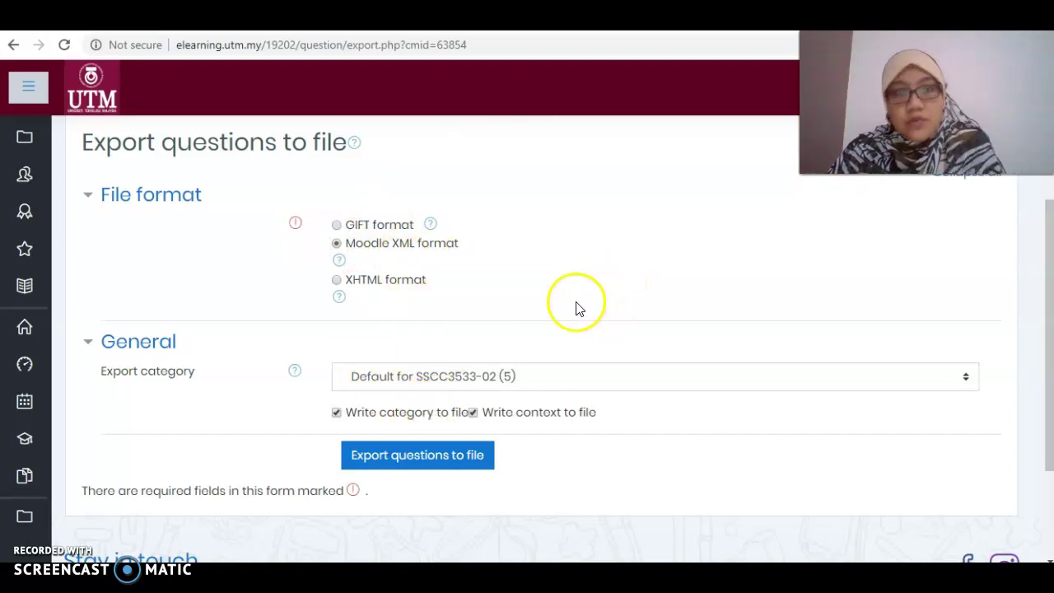
scroll(348, 469, down, 1)
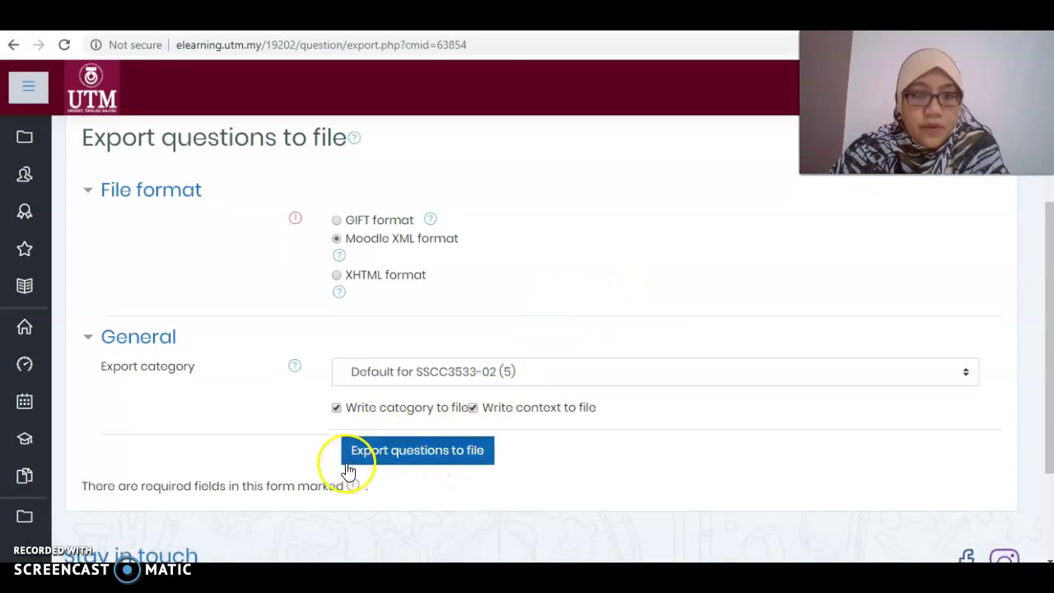
scroll(347, 469, down, 2)
scroll(458, 464, up, 1)
click(425, 381)
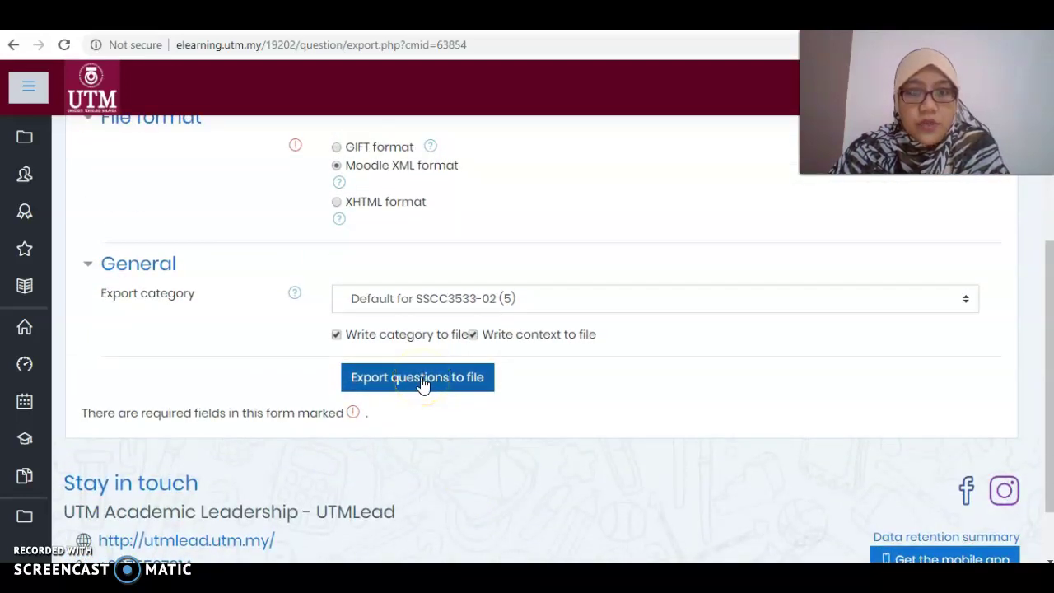
click(422, 382)
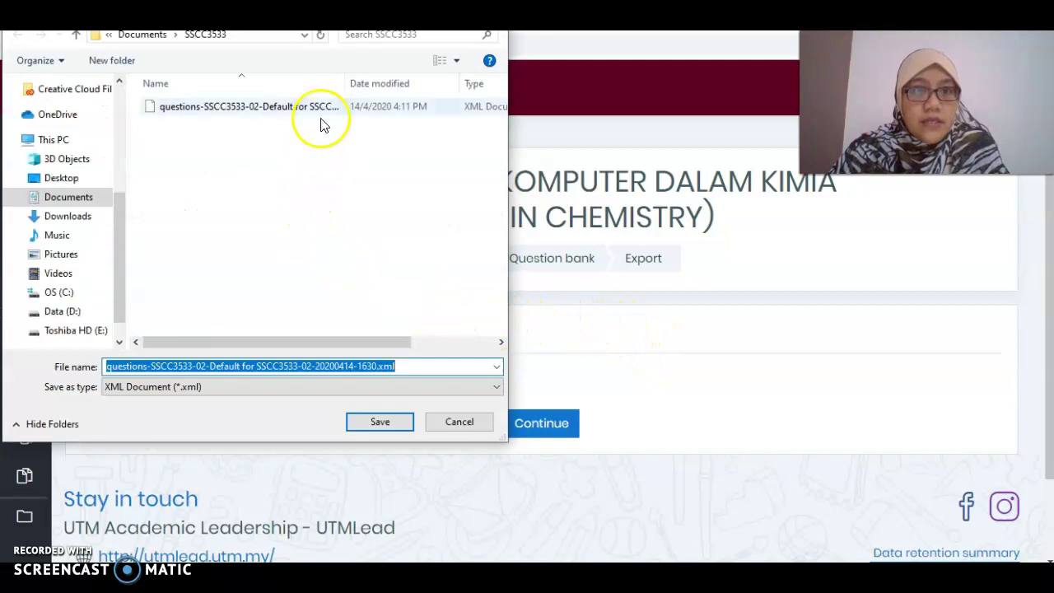
Step: Save the exported XML document as "Quiz 1" in the SSCC3533 folder under Documents
drag(307, 7, 364, 65)
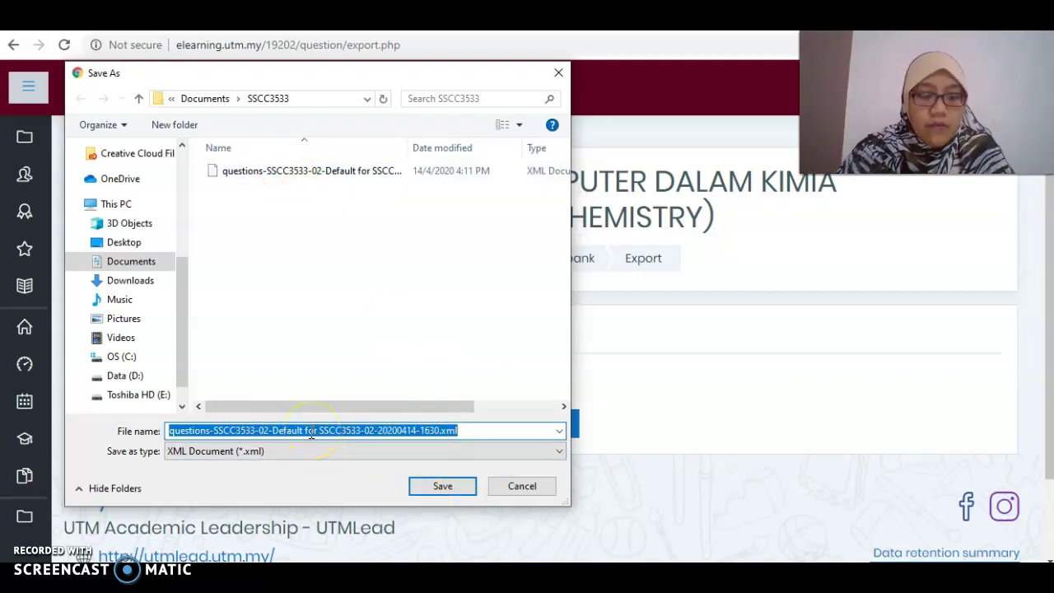
text(Quiz 1)
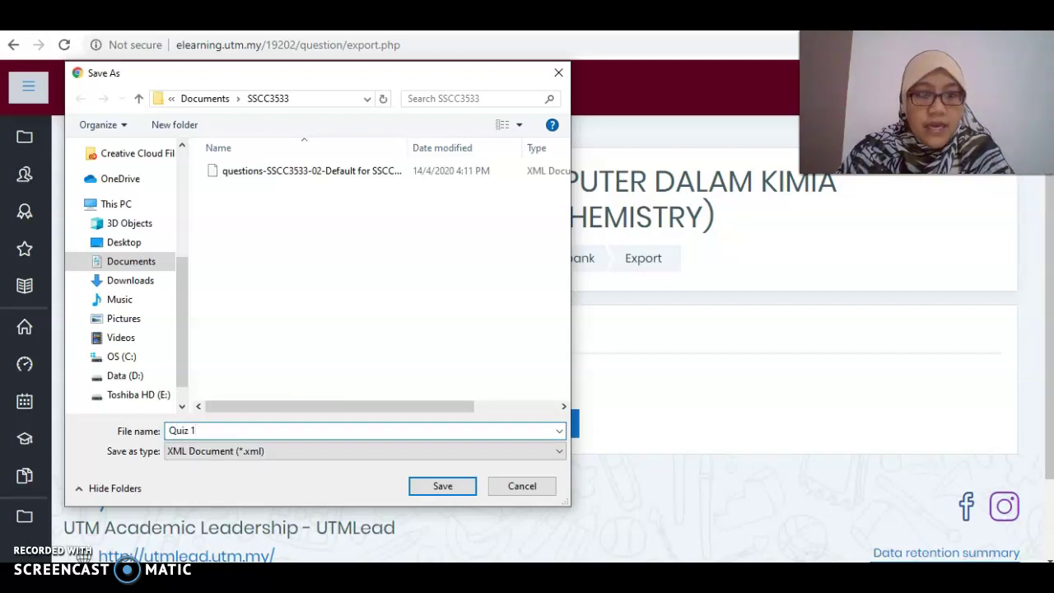
key(Return)
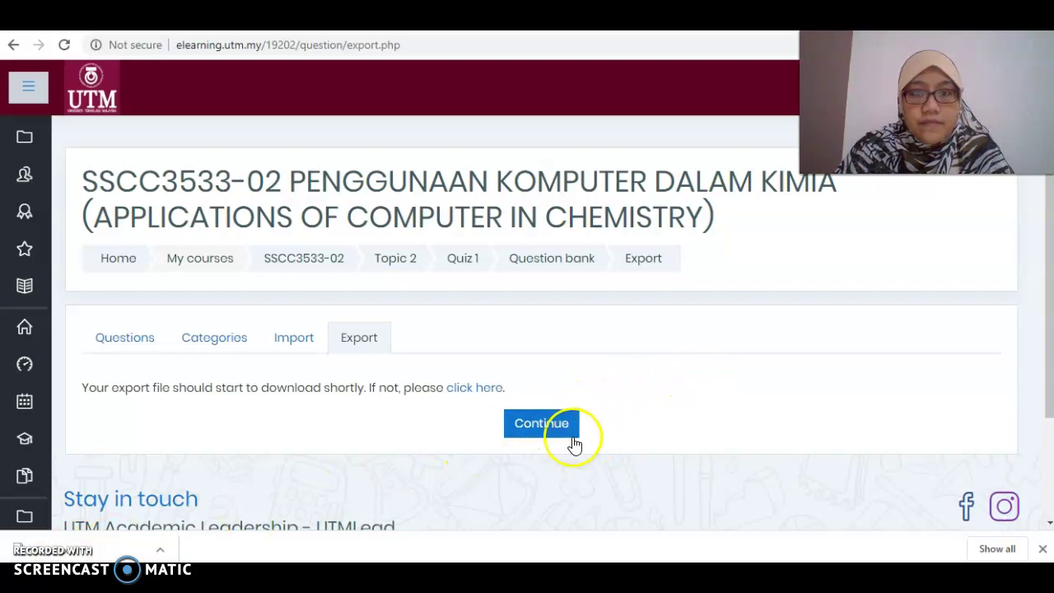
Step: Return to the course page and open Quiz 2 under Topic 3
click(395, 260)
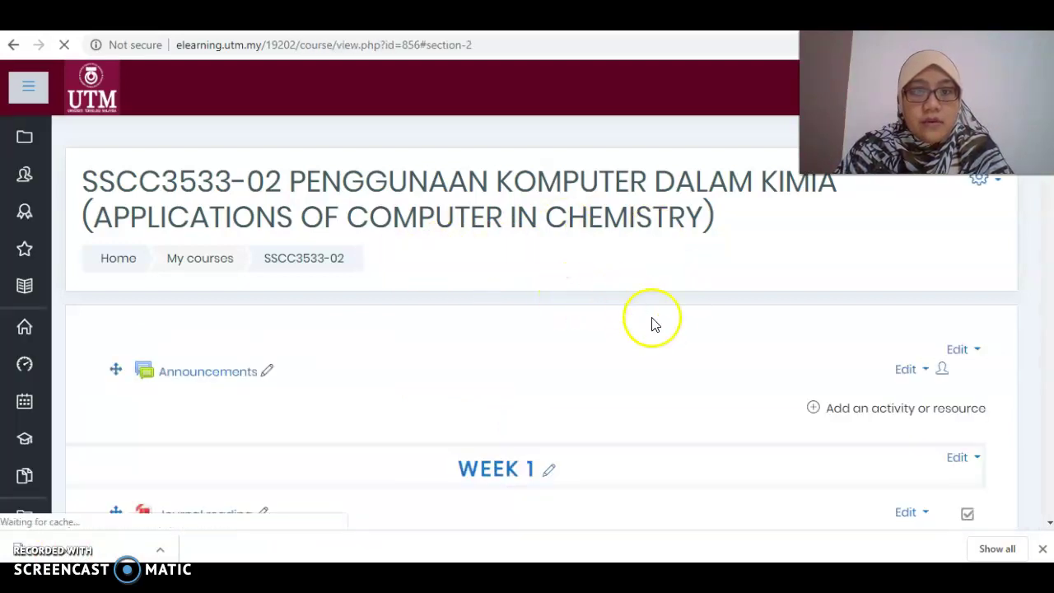
scroll(651, 322, down, 3)
scroll(659, 332, down, 3)
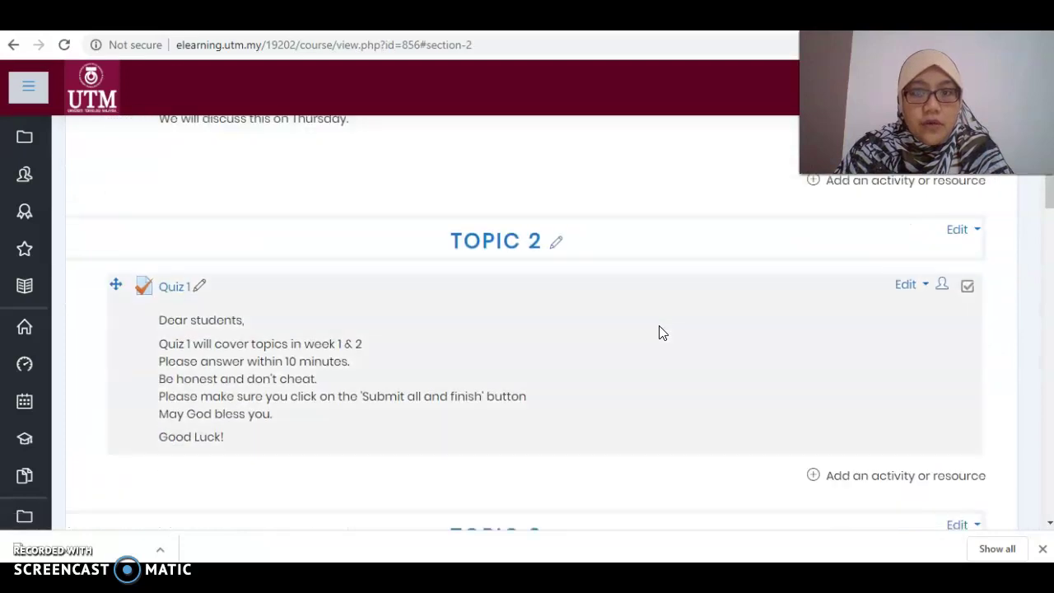
scroll(658, 333, down, 2)
scroll(658, 332, up, 1)
click(659, 329)
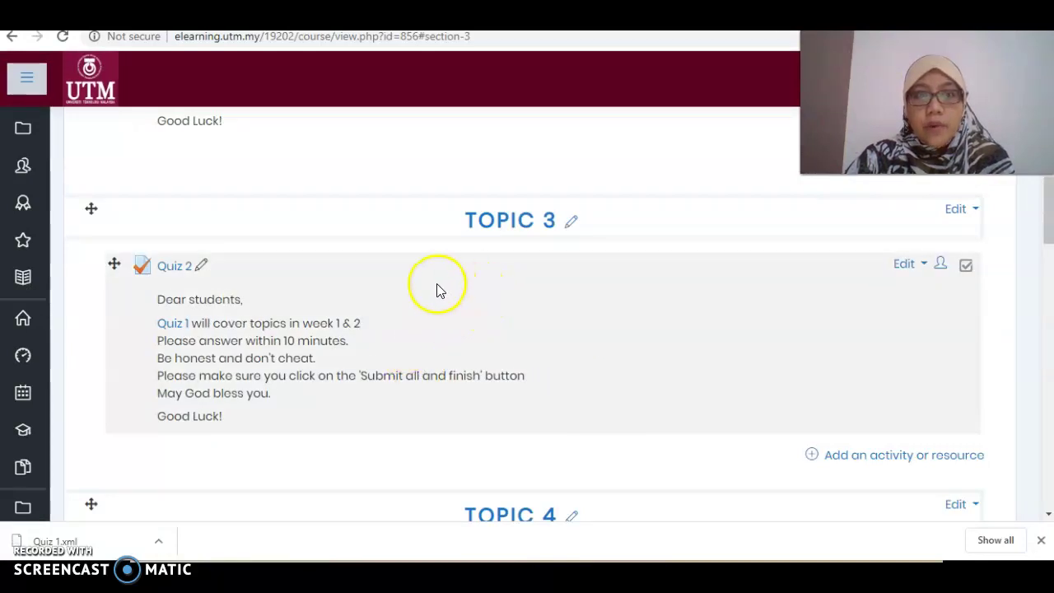
click(172, 268)
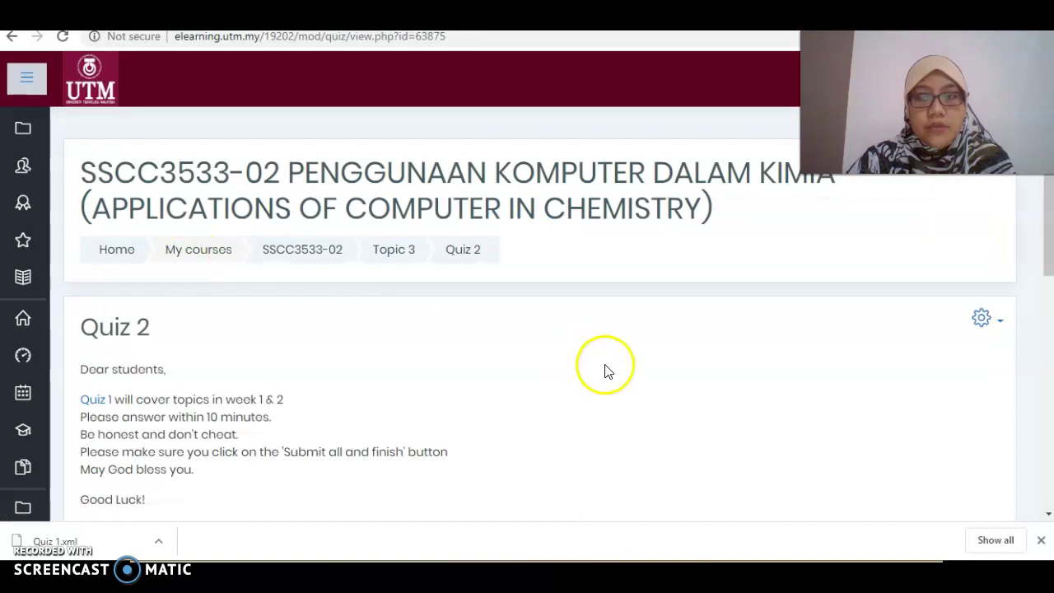
Step: Check Quiz 2's details and open the question bank's import page for it
scroll(535, 362, down, 1)
scroll(609, 411, down, 2)
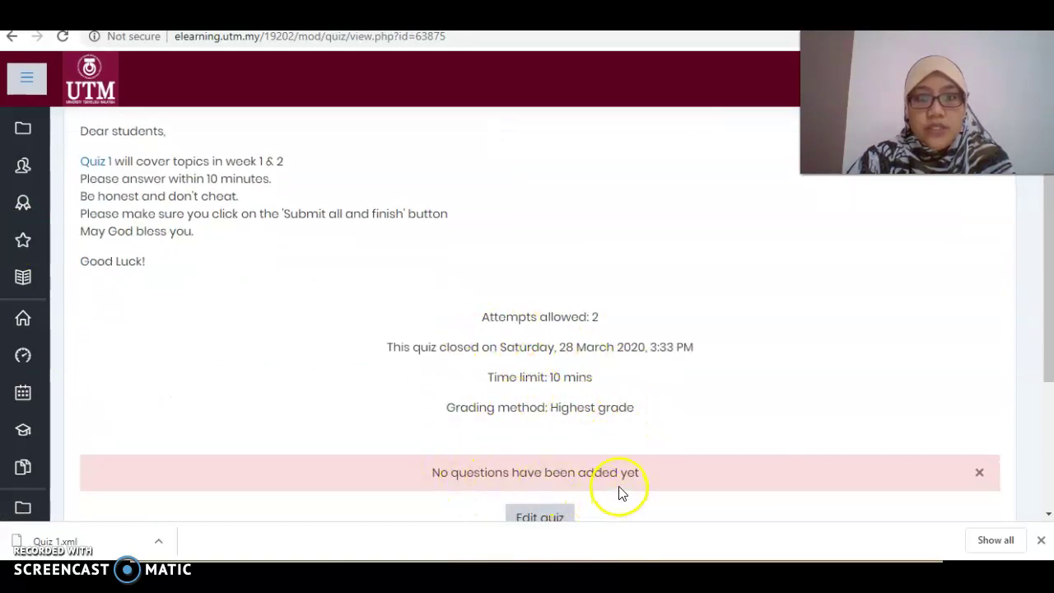
scroll(782, 430, up, 3)
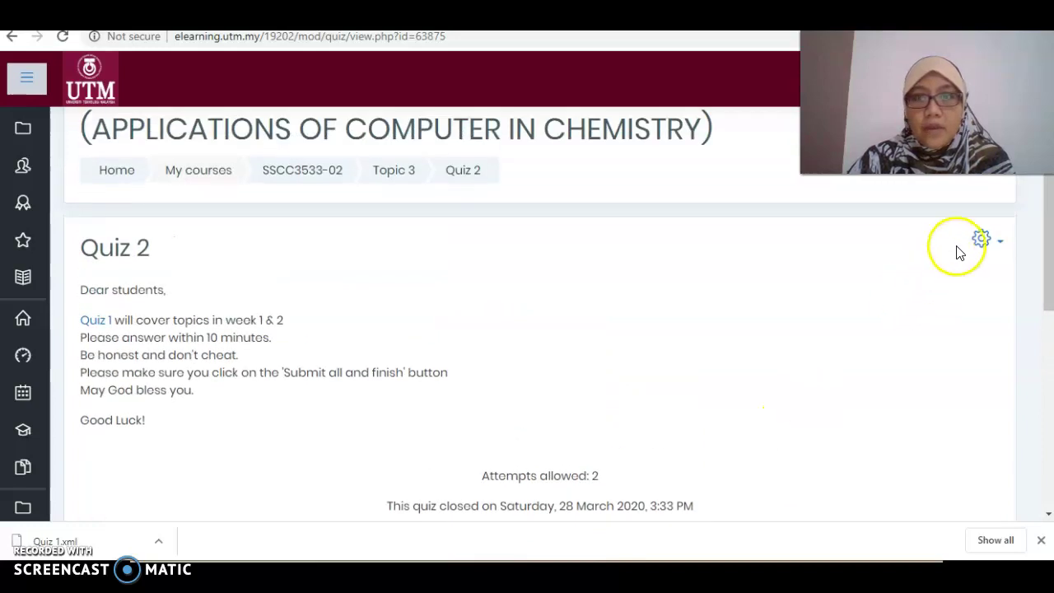
click(980, 241)
scroll(875, 365, down, 3)
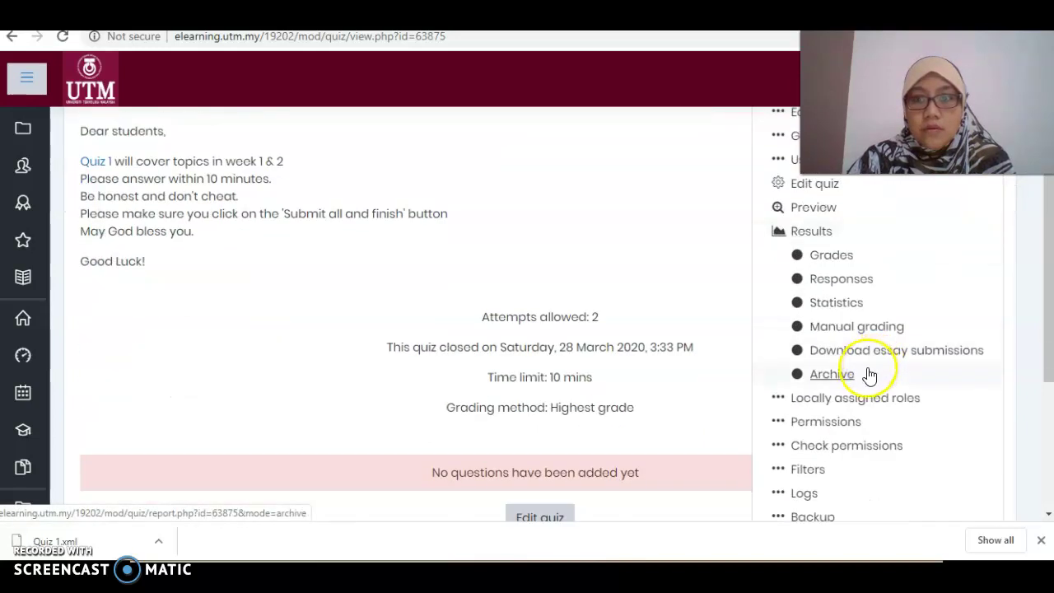
scroll(870, 371, down, 1)
scroll(867, 375, down, 2)
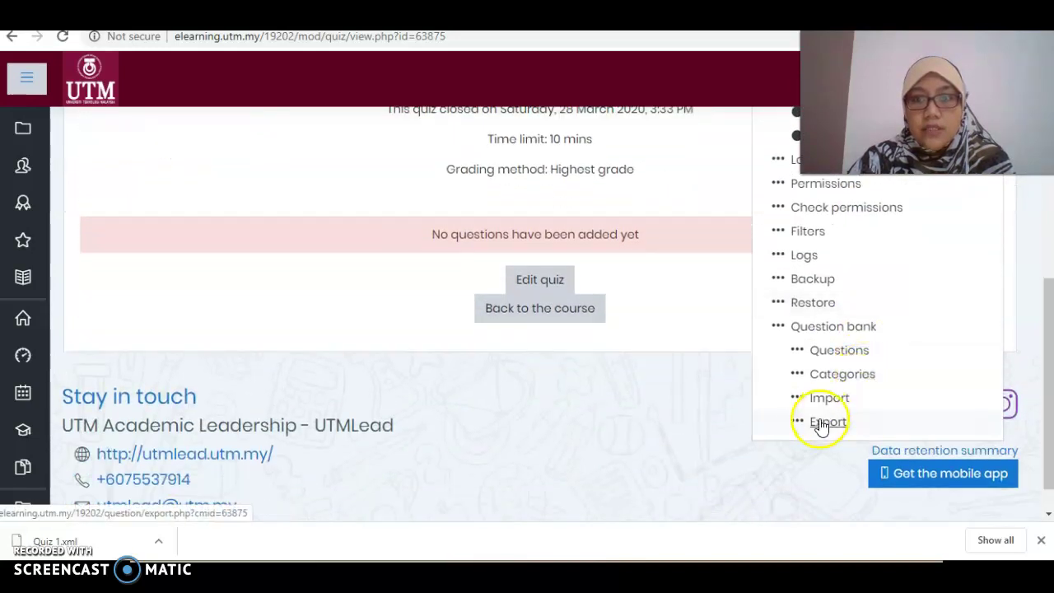
click(828, 399)
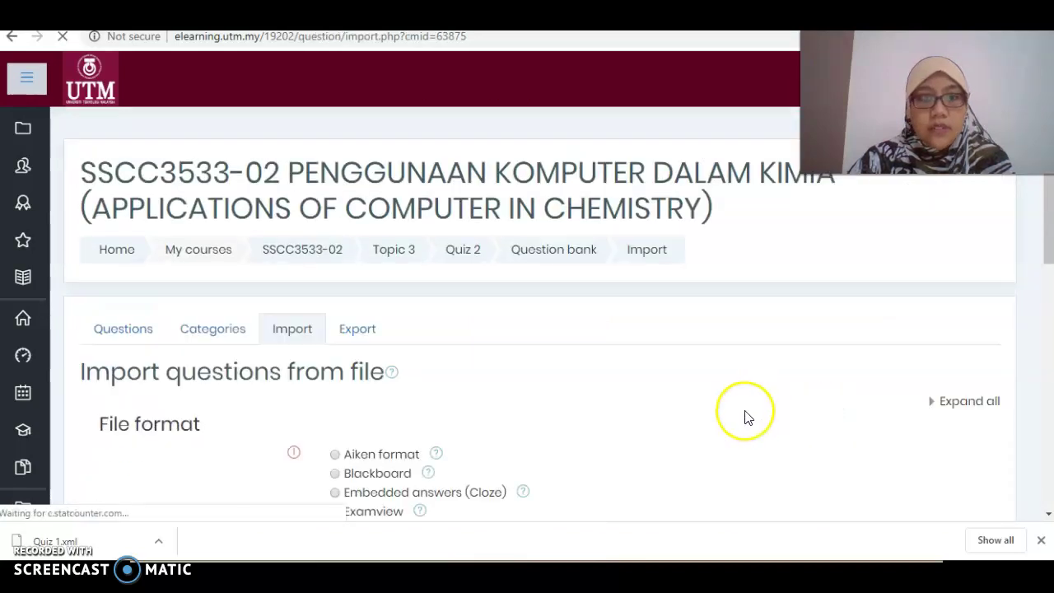
Step: Set the import file format to Moodle XML and add Quiz 1.xml as the file to import
scroll(747, 418, down, 2)
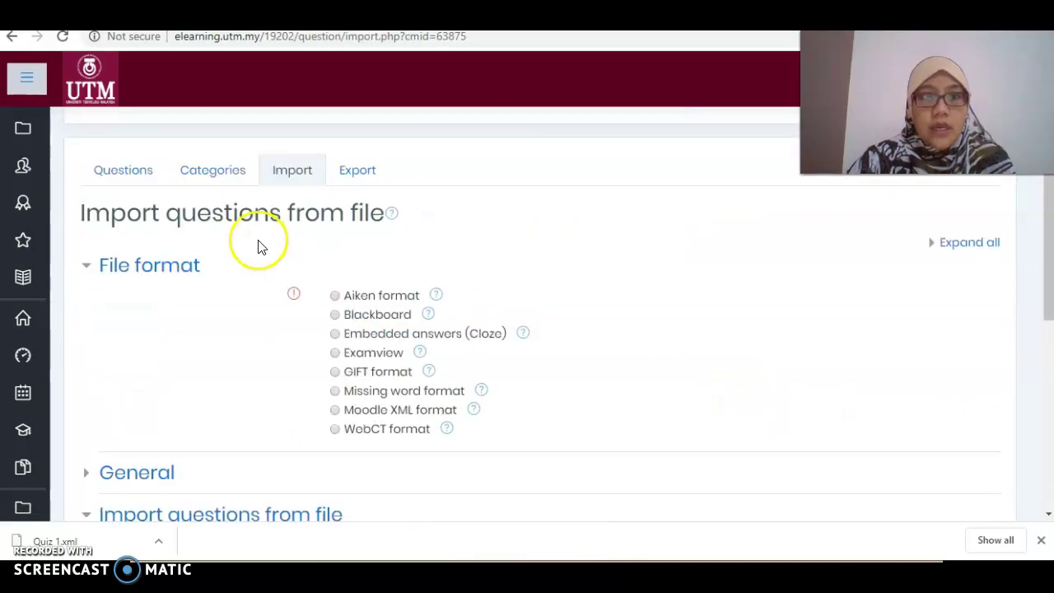
scroll(348, 244, up, 1)
scroll(326, 273, down, 1)
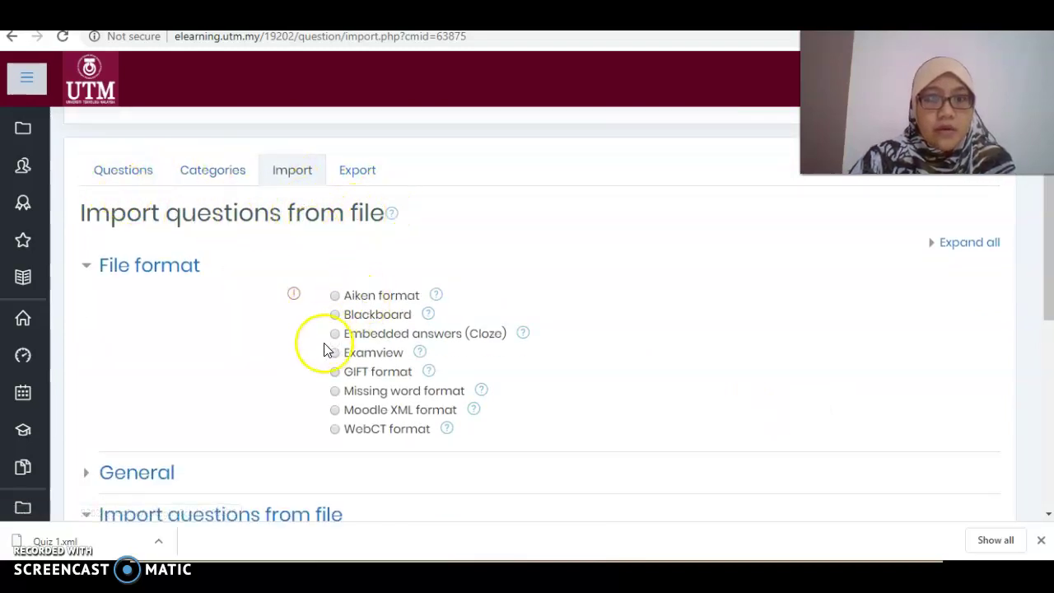
click(335, 410)
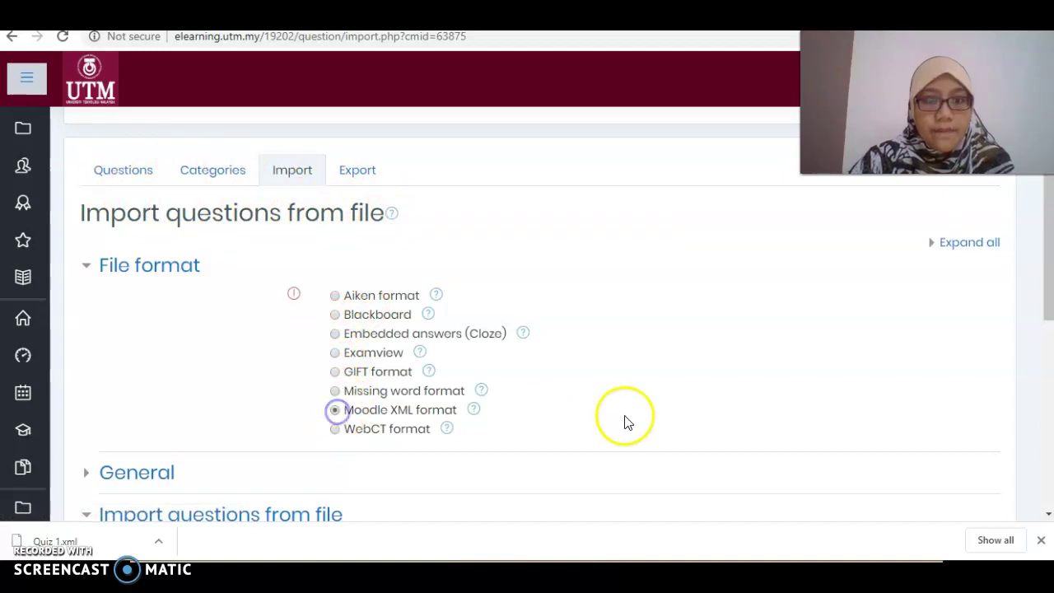
scroll(610, 418, down, 2)
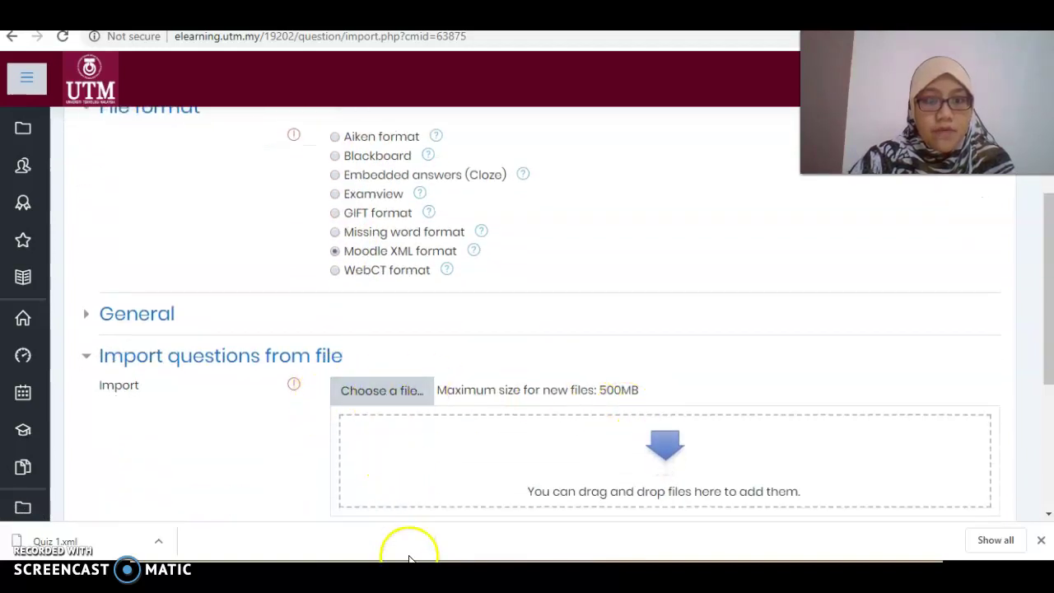
key(alt+Tab)
drag(634, 216, 384, 470)
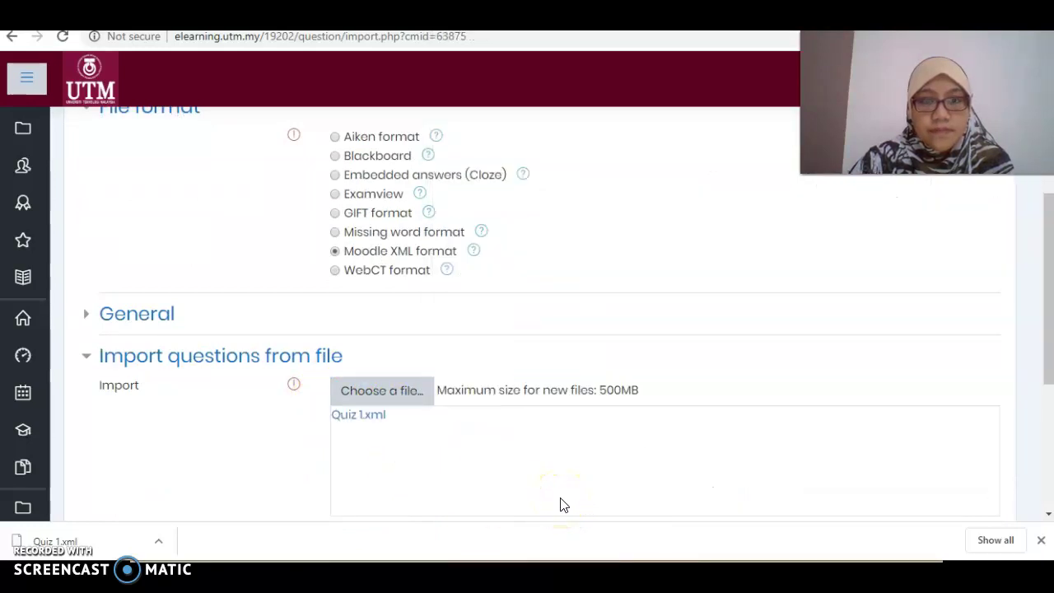
Step: Import the questions from the file, review the imported list and dismiss the parsing notice
scroll(560, 504, down, 2)
click(369, 390)
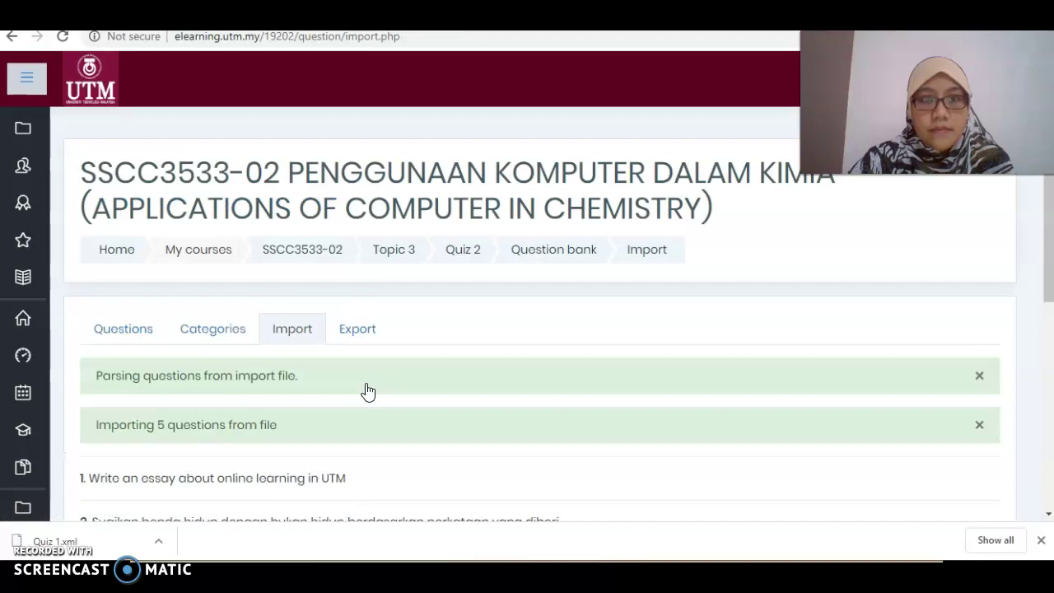
scroll(368, 391, down, 2)
scroll(367, 392, down, 1)
scroll(359, 389, up, 1)
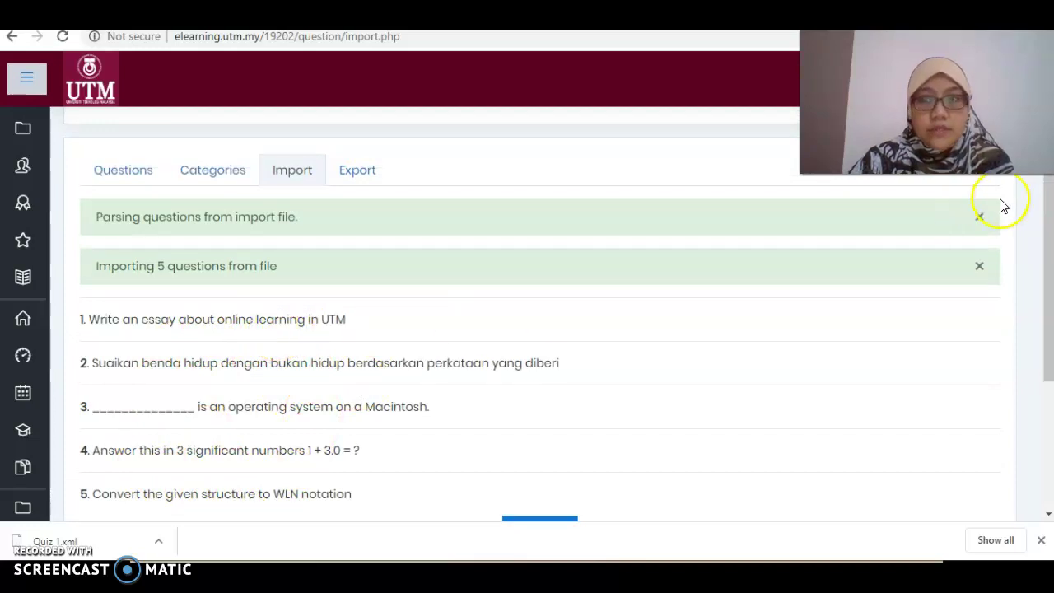
click(978, 217)
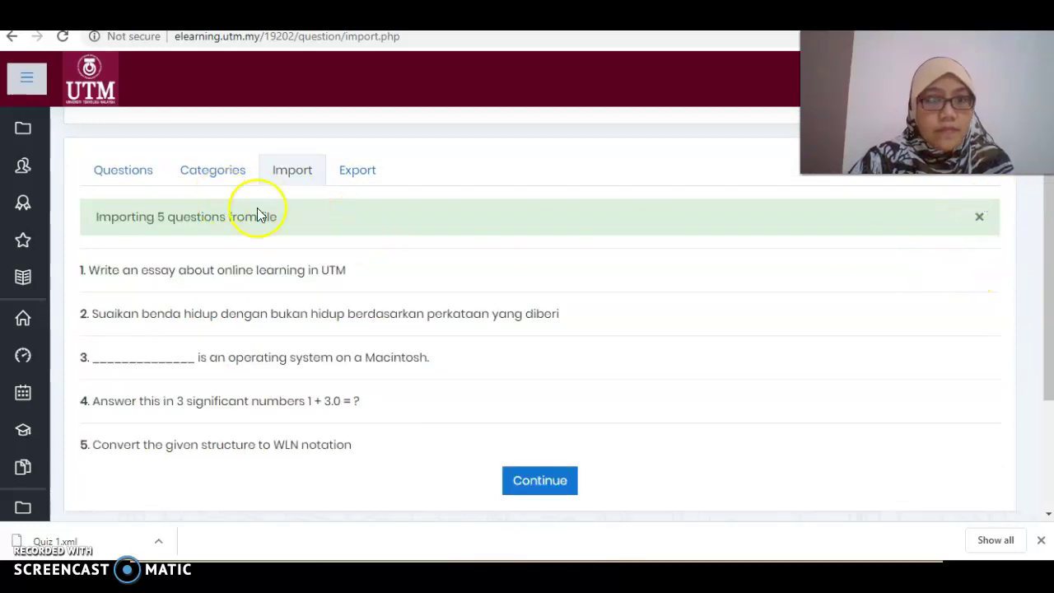
Step: Open the question bank's question list and examine the questions in the Default for SSCC3533-02 category
click(23, 128)
click(135, 165)
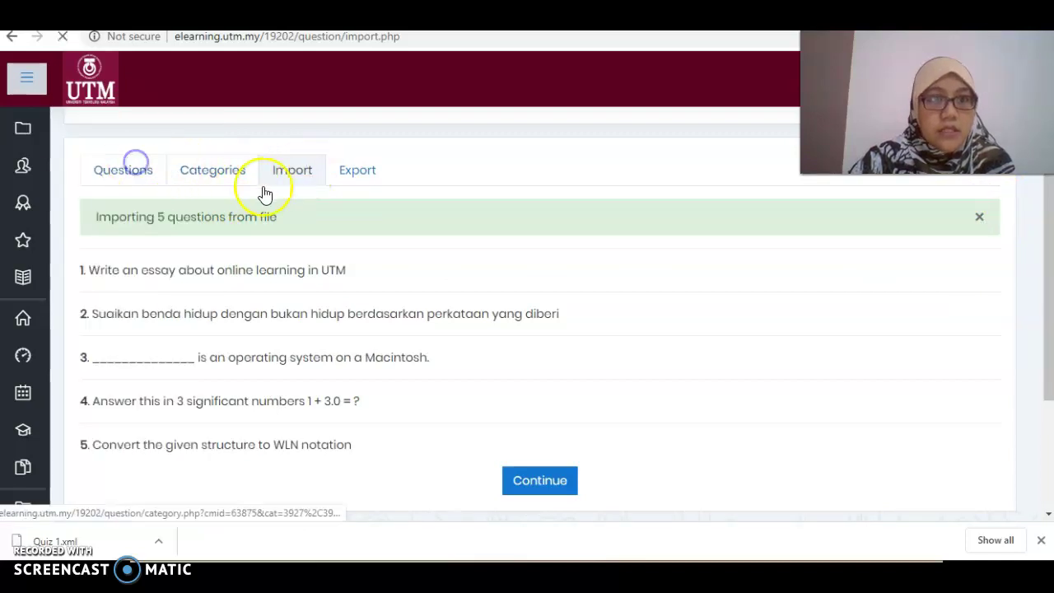
scroll(353, 251, down, 3)
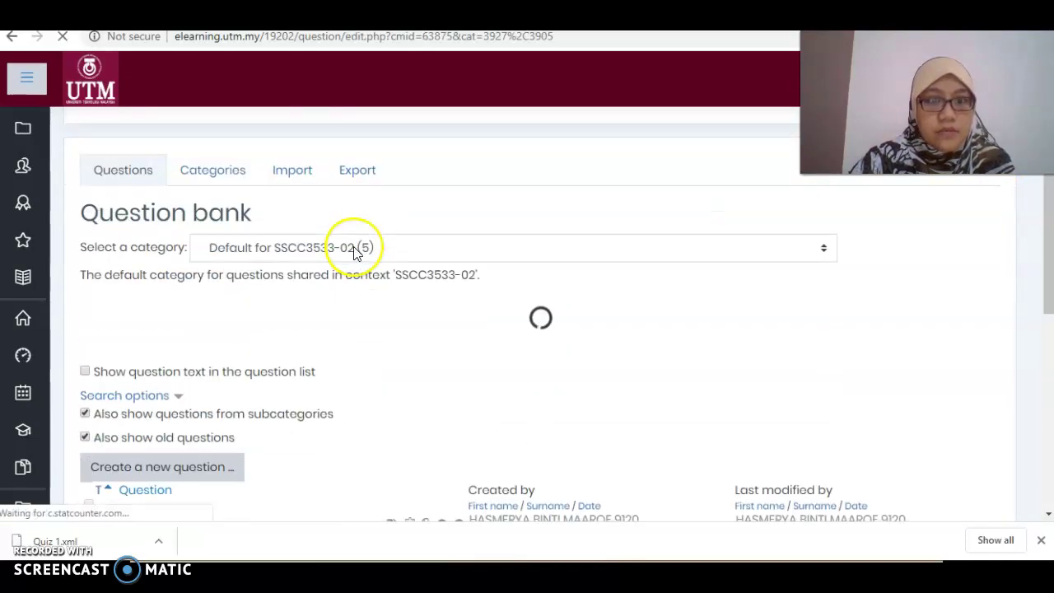
scroll(353, 253, down, 3)
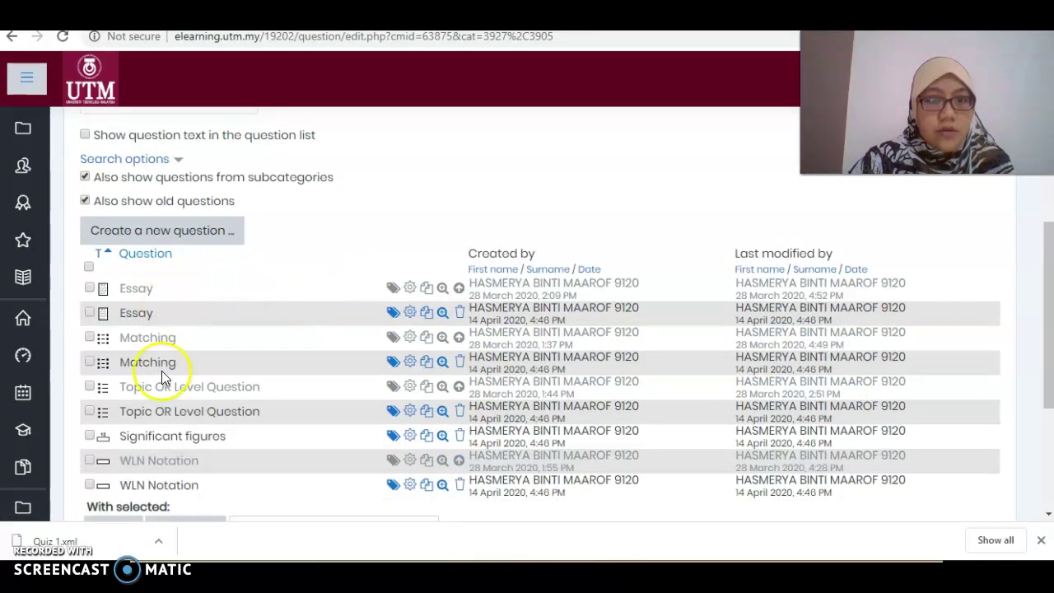
scroll(277, 356, down, 2)
scroll(296, 289, down, 1)
scroll(302, 252, up, 4)
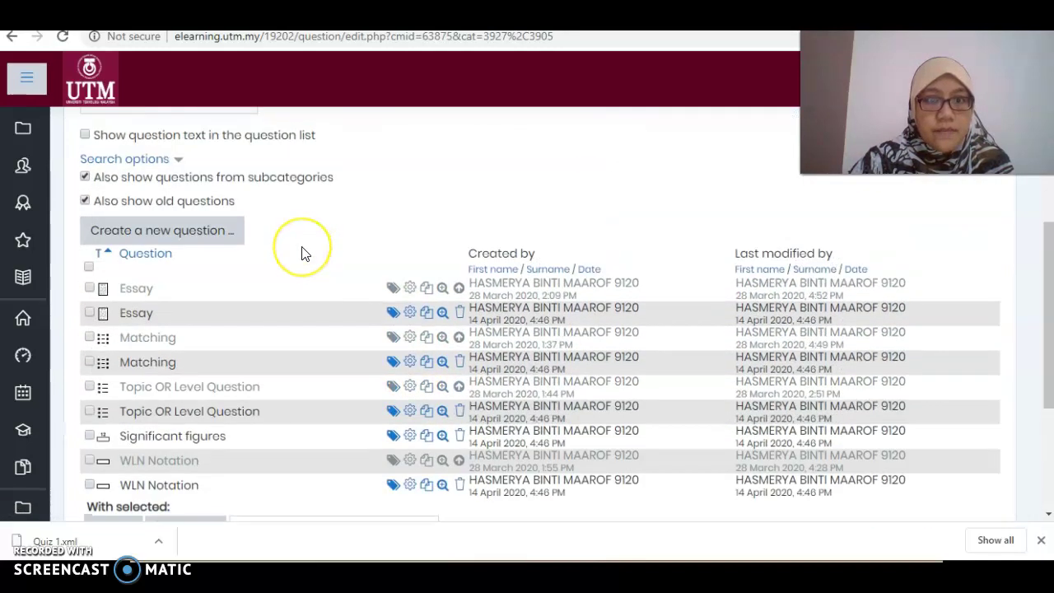
scroll(301, 253, up, 2)
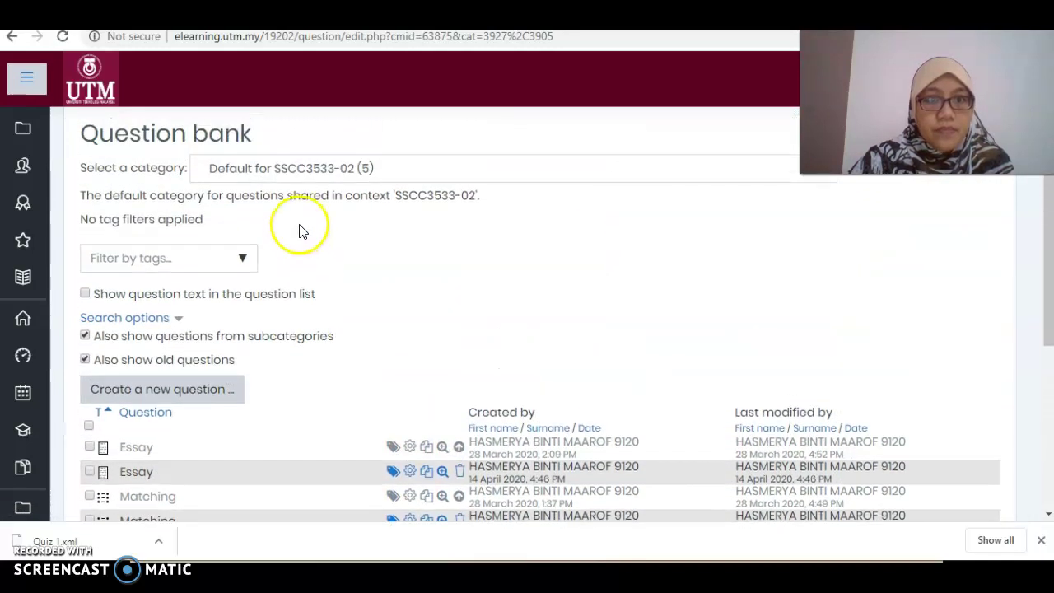
Step: Return from the question bank to Quiz 2 and open the quiz for editing its questions
scroll(301, 228, up, 2)
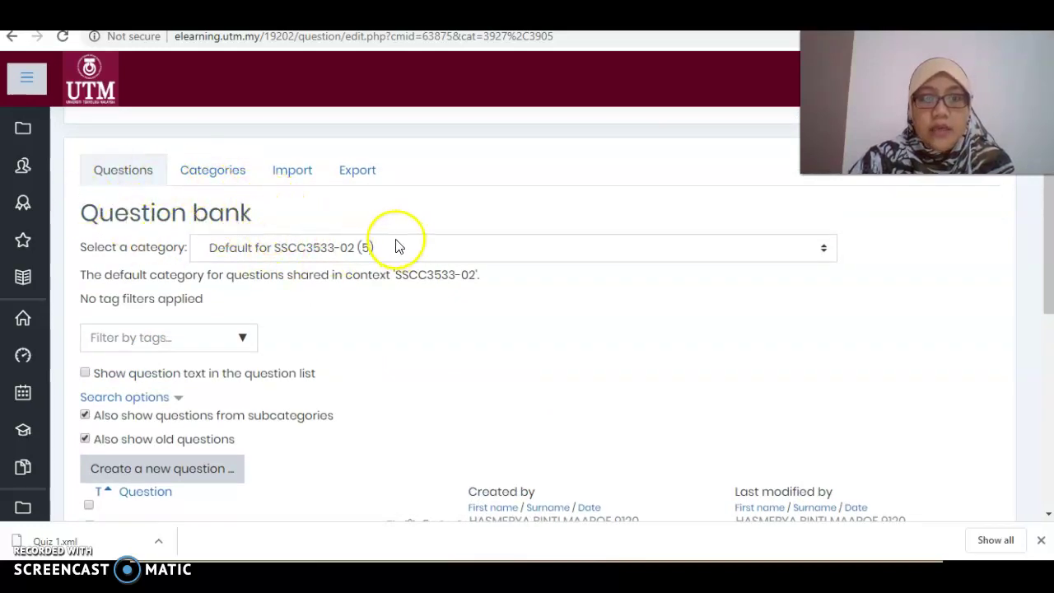
scroll(395, 247, up, 4)
click(464, 253)
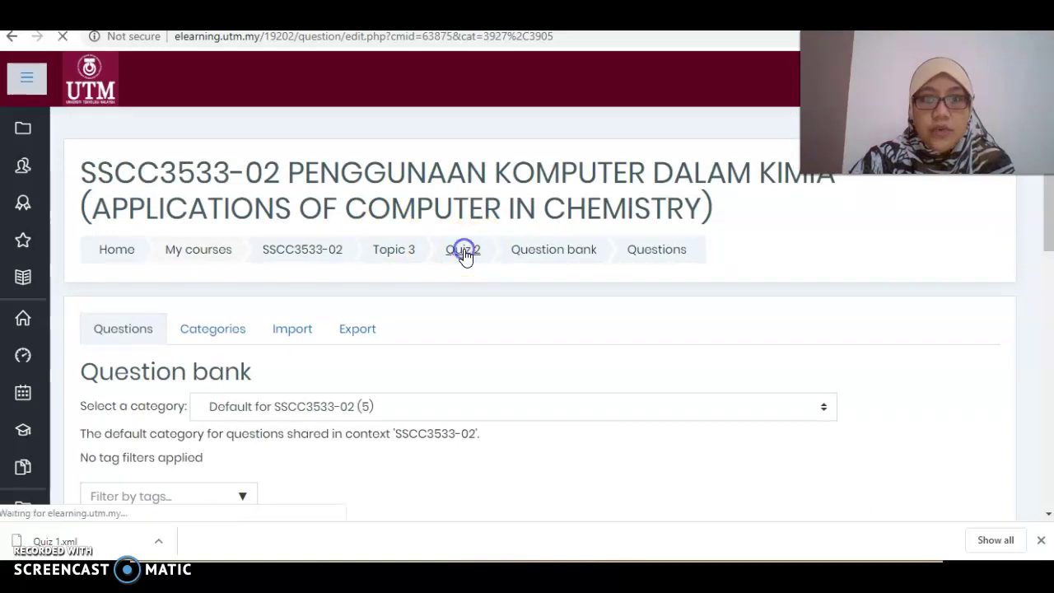
scroll(466, 264, down, 2)
scroll(466, 265, up, 2)
click(992, 320)
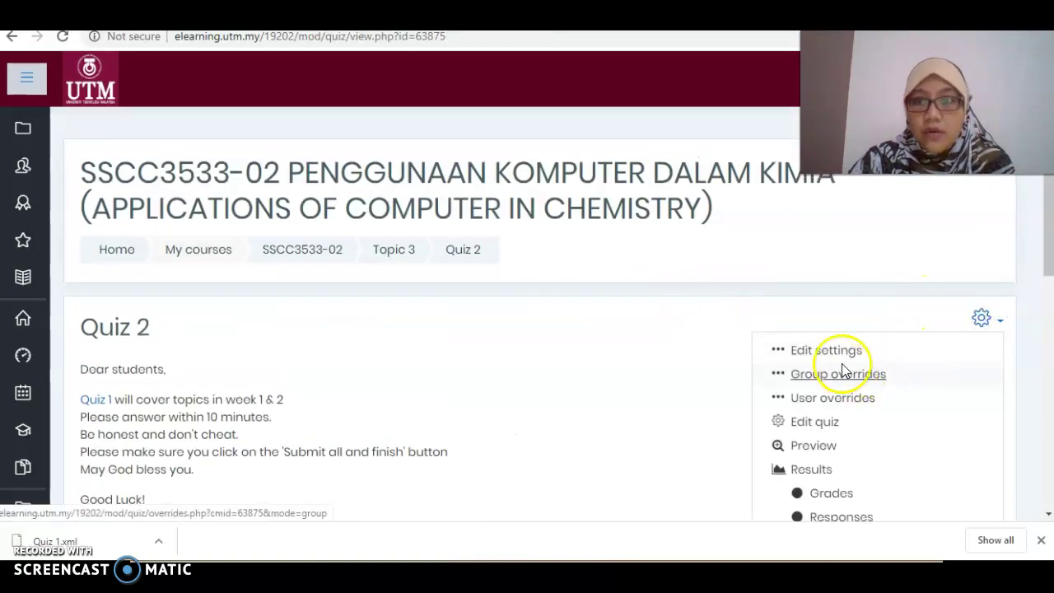
click(819, 421)
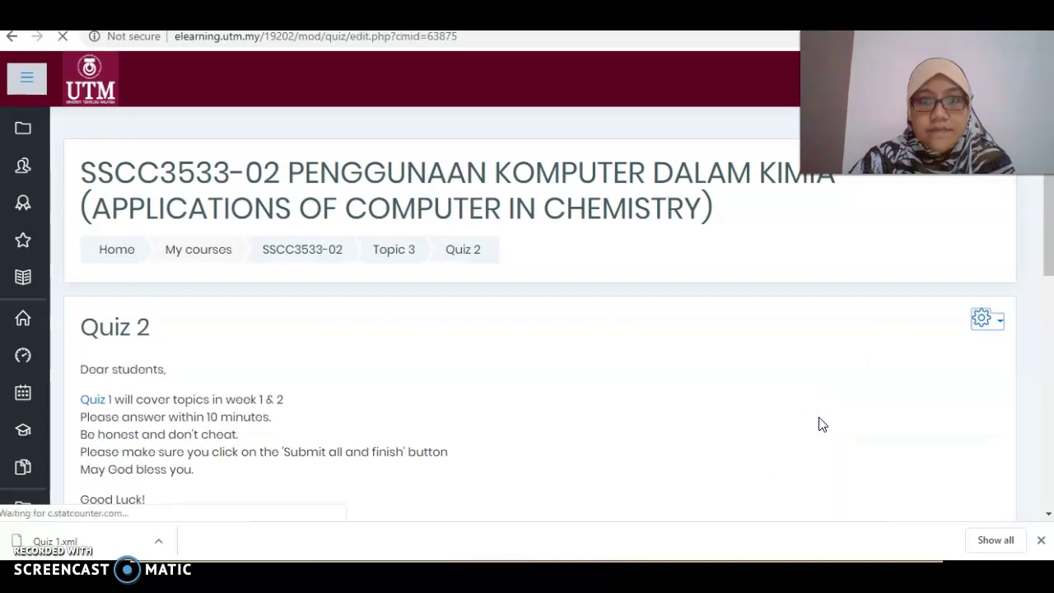
scroll(819, 421, down, 3)
scroll(819, 418, up, 1)
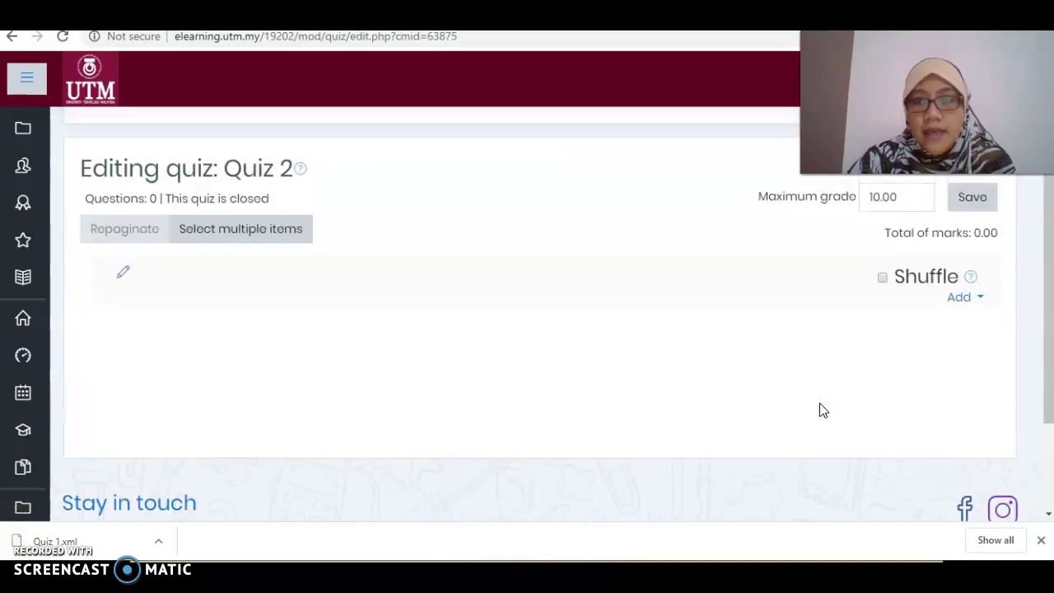
scroll(819, 409, up, 1)
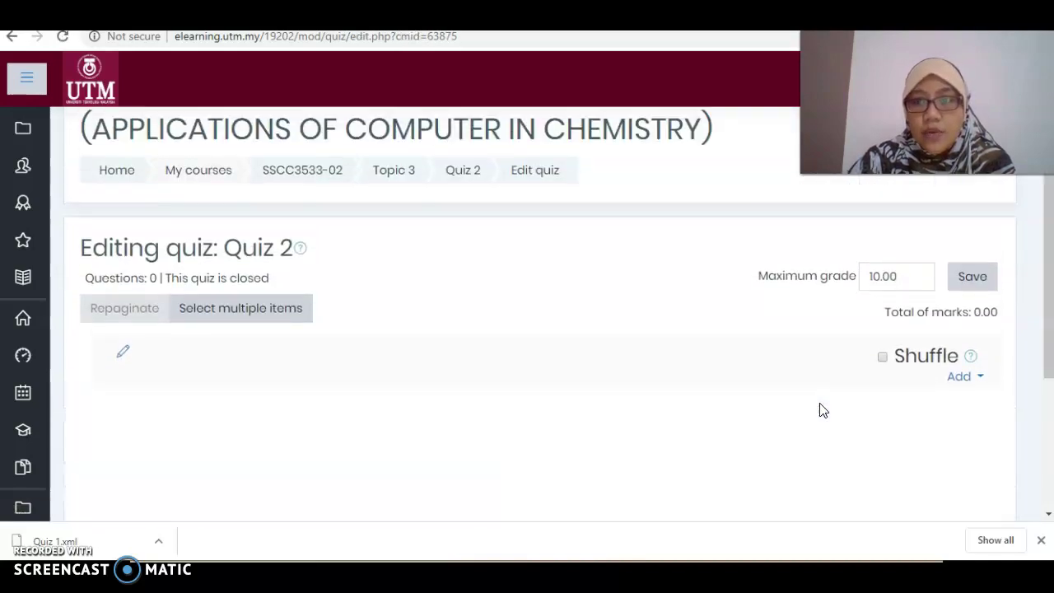
Step: Add the first Essay, Matching and Topic OR Level Question, the Significant figures question and the last WLN Notation question from the question bank to Quiz 2
click(963, 379)
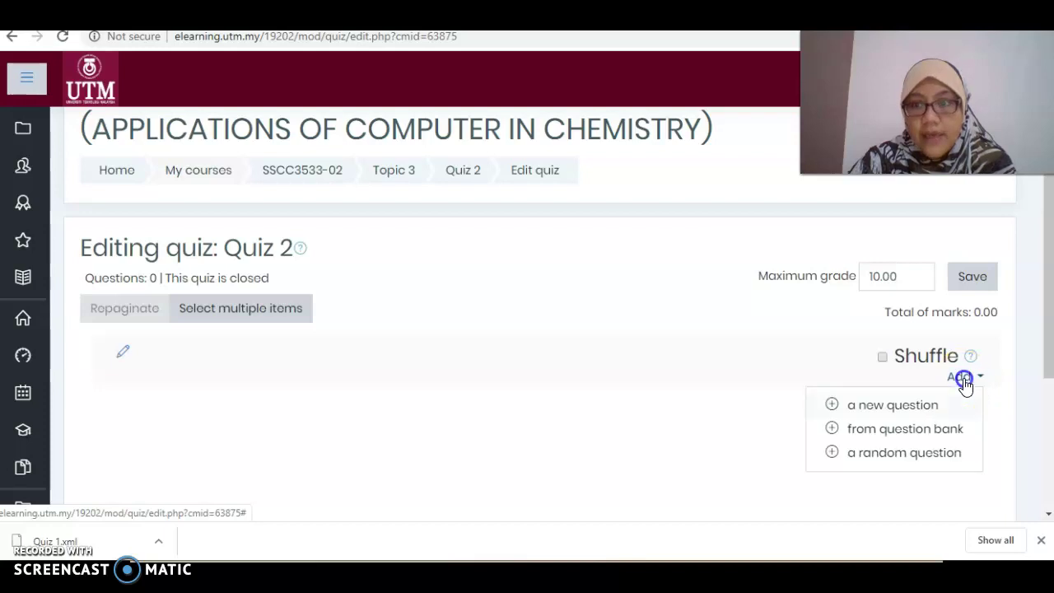
click(901, 429)
scroll(589, 301, down, 1)
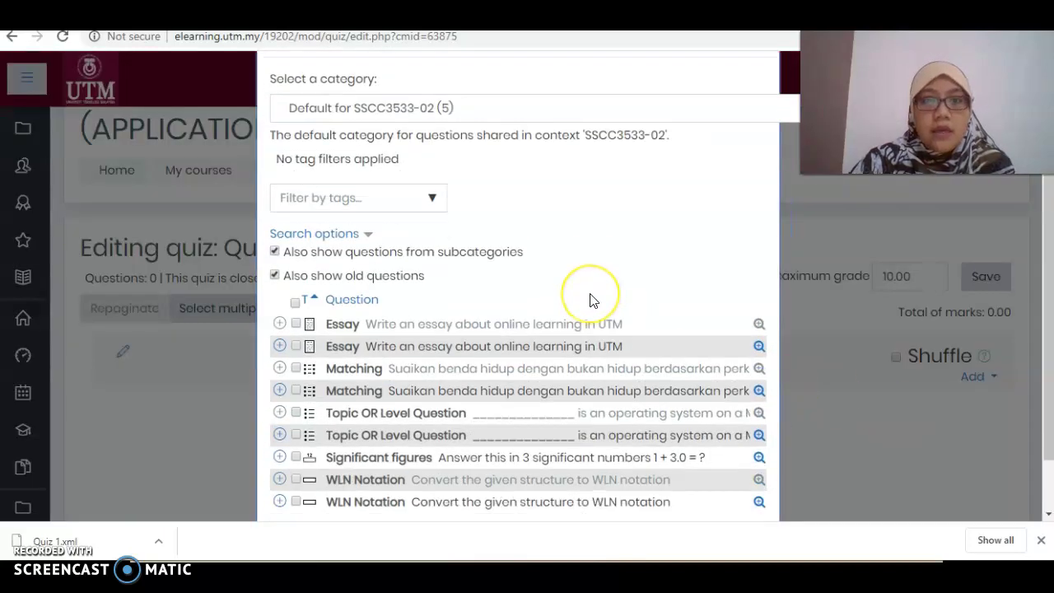
scroll(589, 300, down, 1)
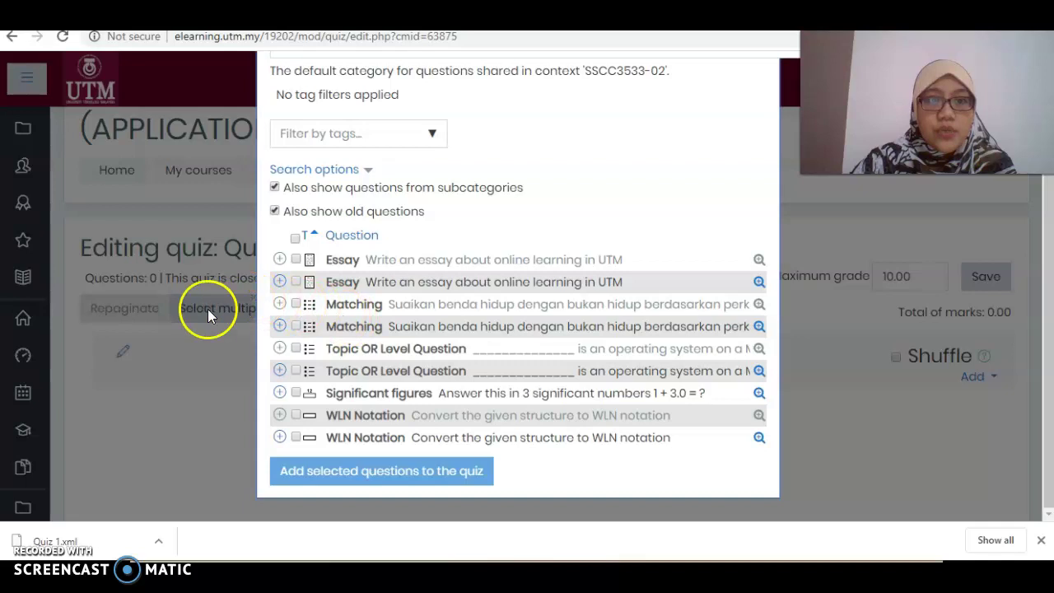
click(297, 260)
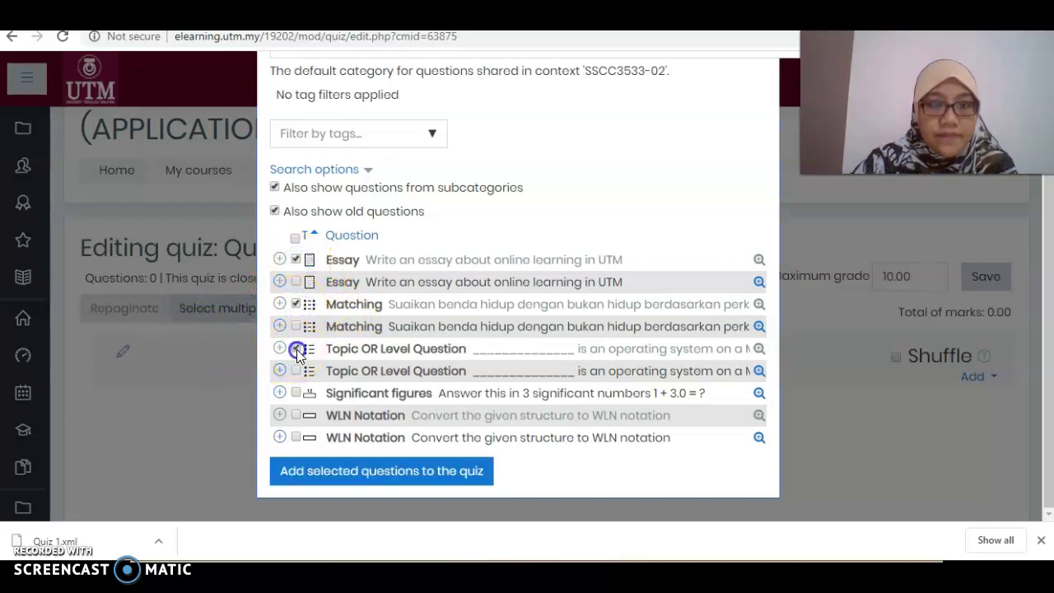
click(297, 437)
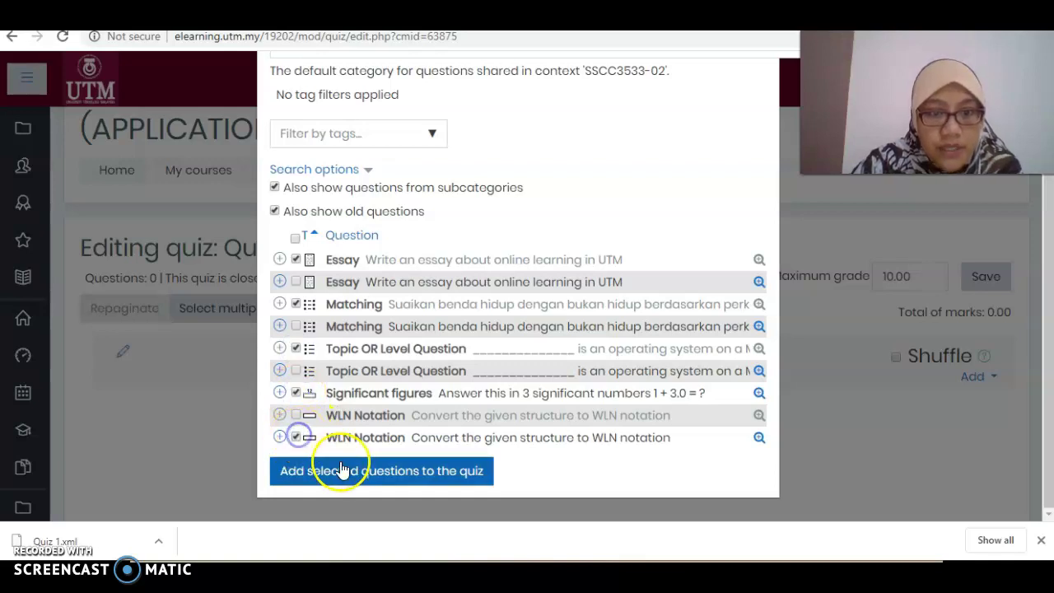
click(387, 477)
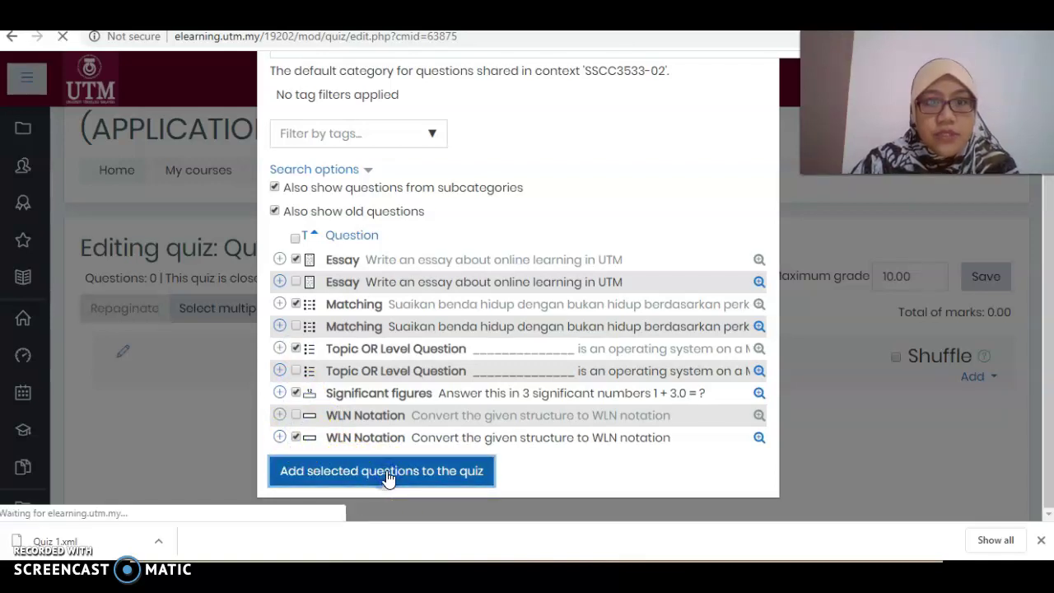
Step: Preview the Essay question, close the preview and review the questions added to Quiz 2
scroll(386, 434, down, 3)
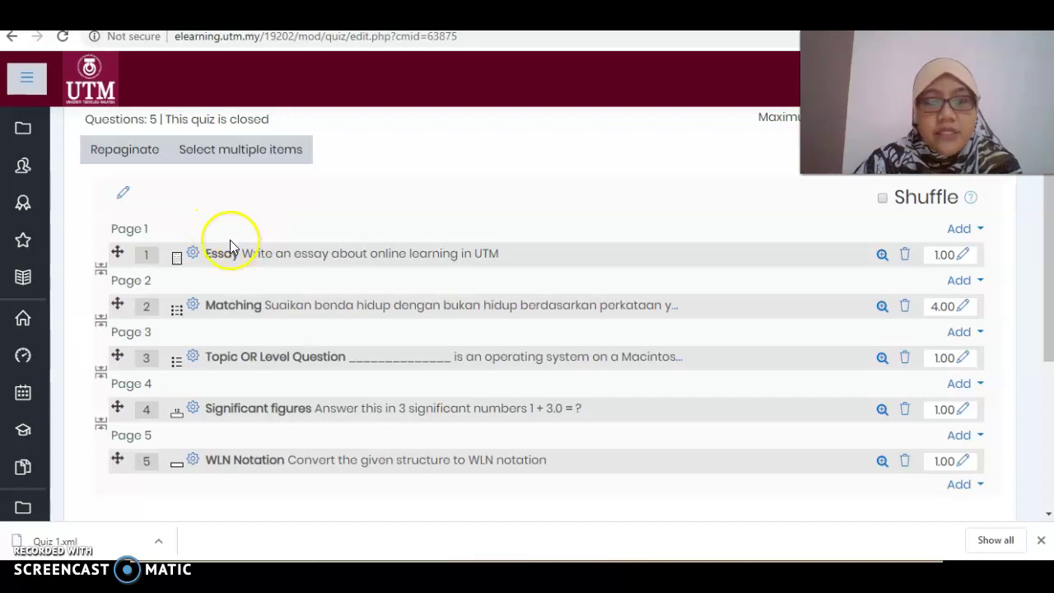
click(881, 257)
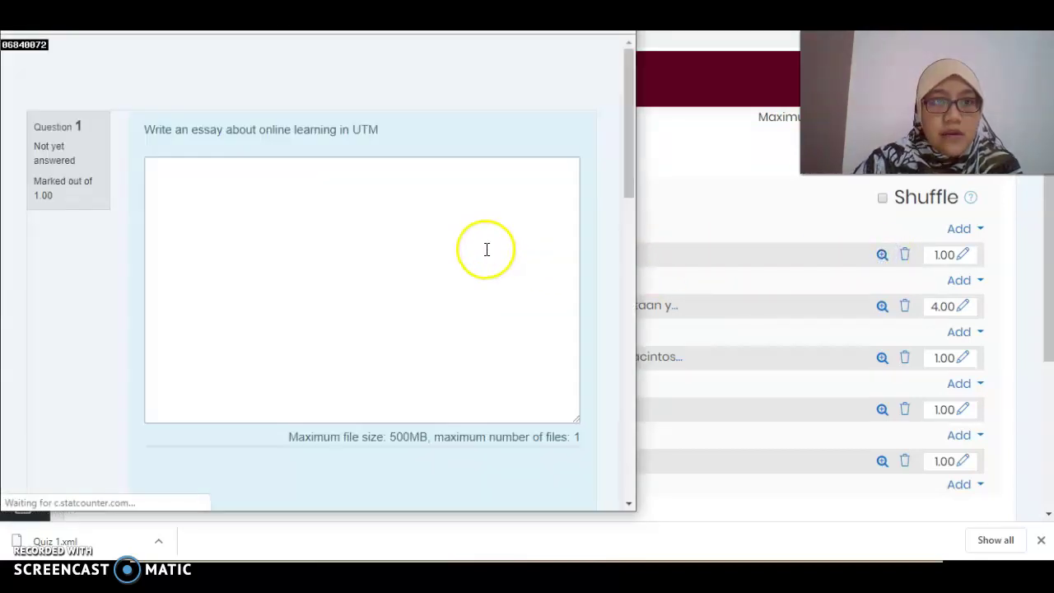
drag(373, 17, 453, 111)
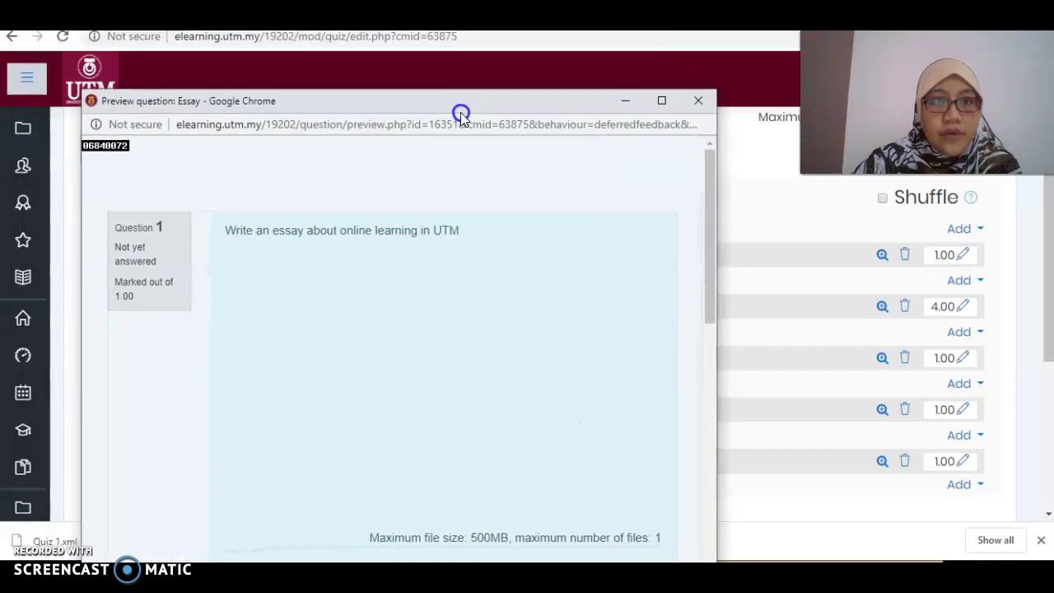
click(696, 102)
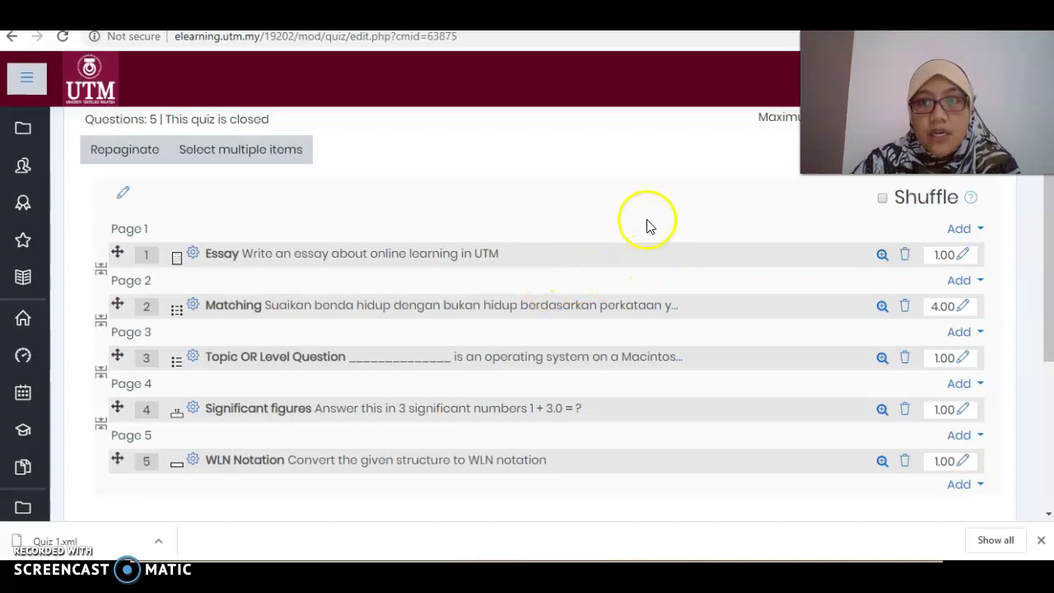
click(586, 270)
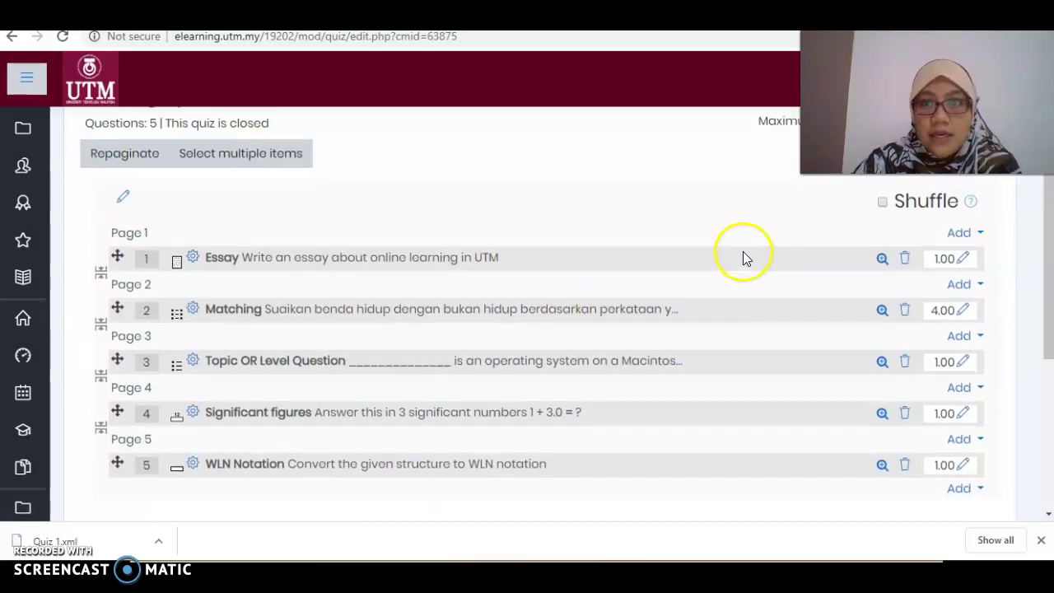
scroll(741, 254, up, 3)
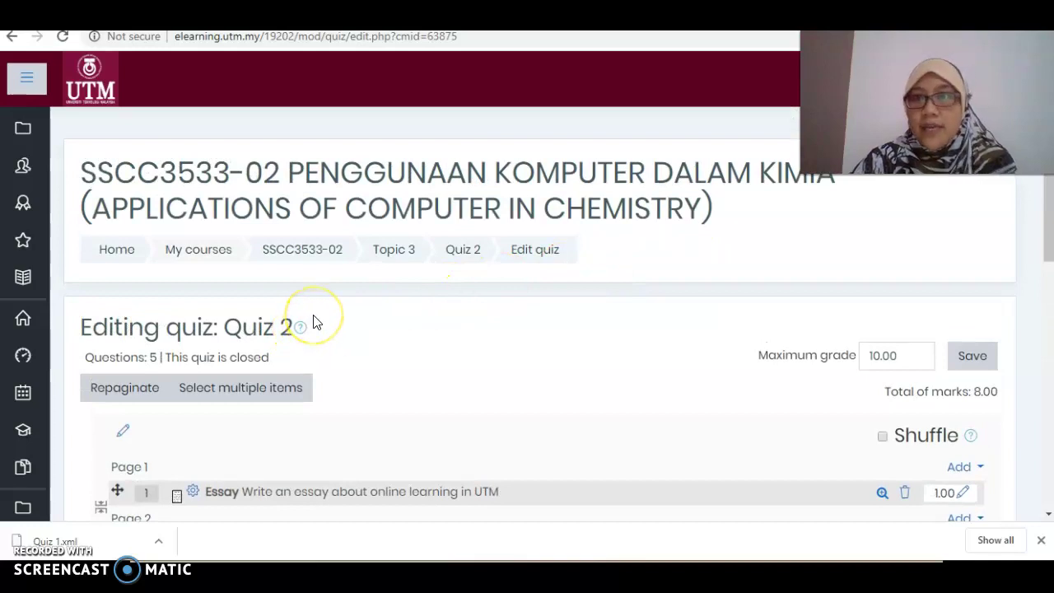